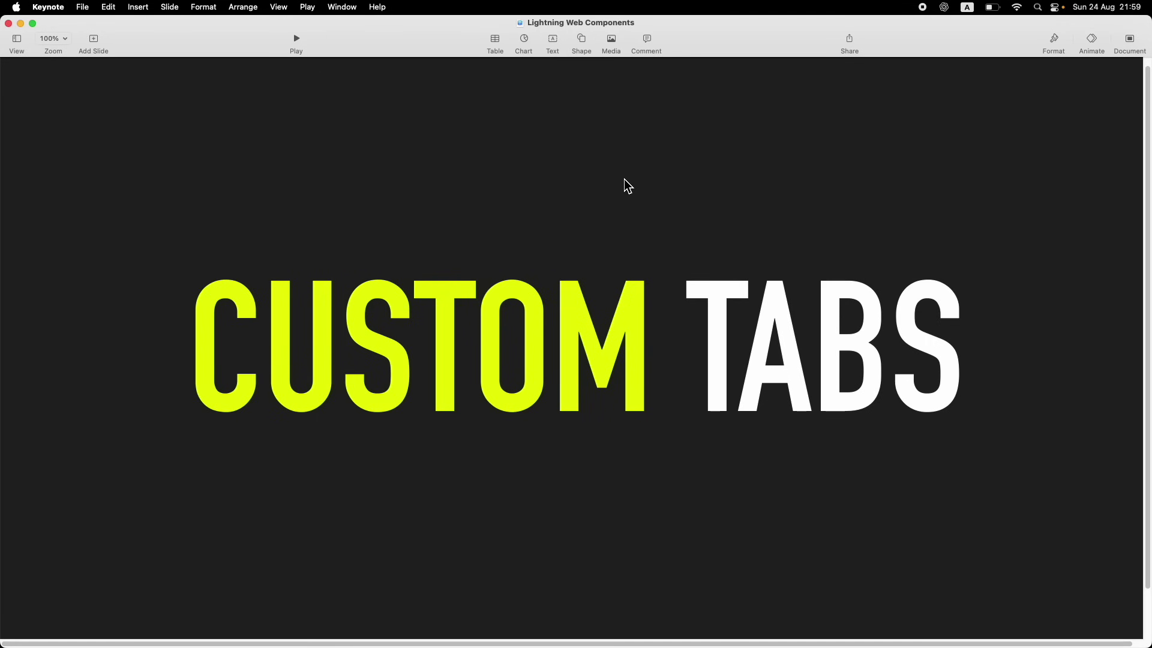
Advance the Keynote slides past the config table and CUSTOM TABS title to 'LWC AS A CUSTOM TAB'.
key("Down")
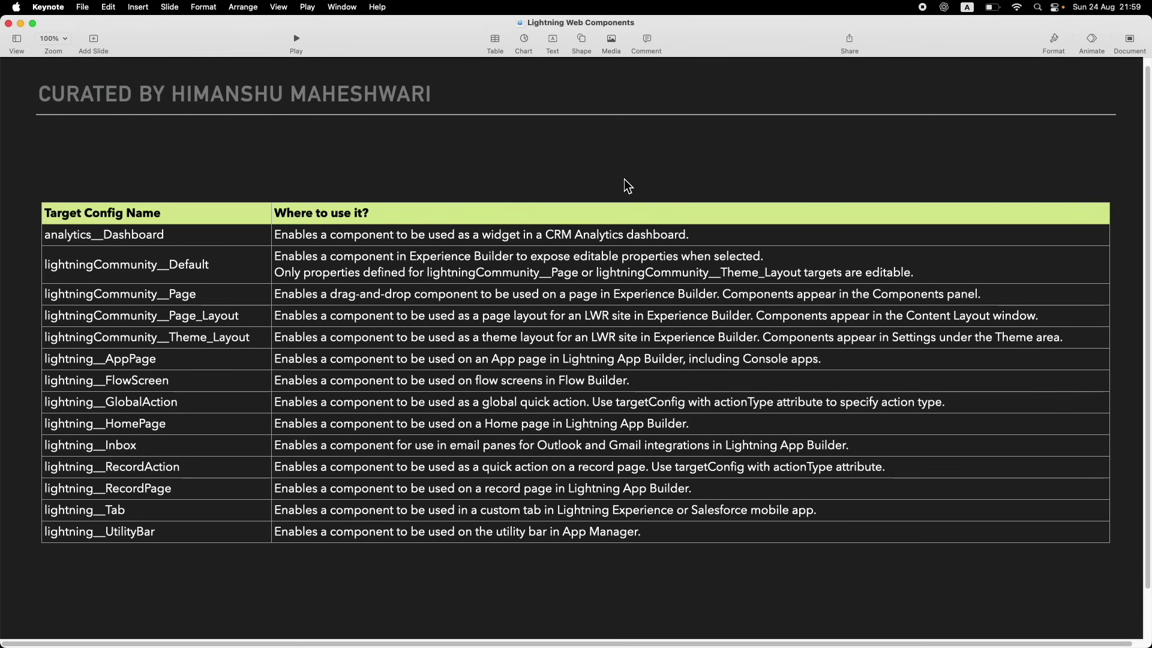
key("Down")
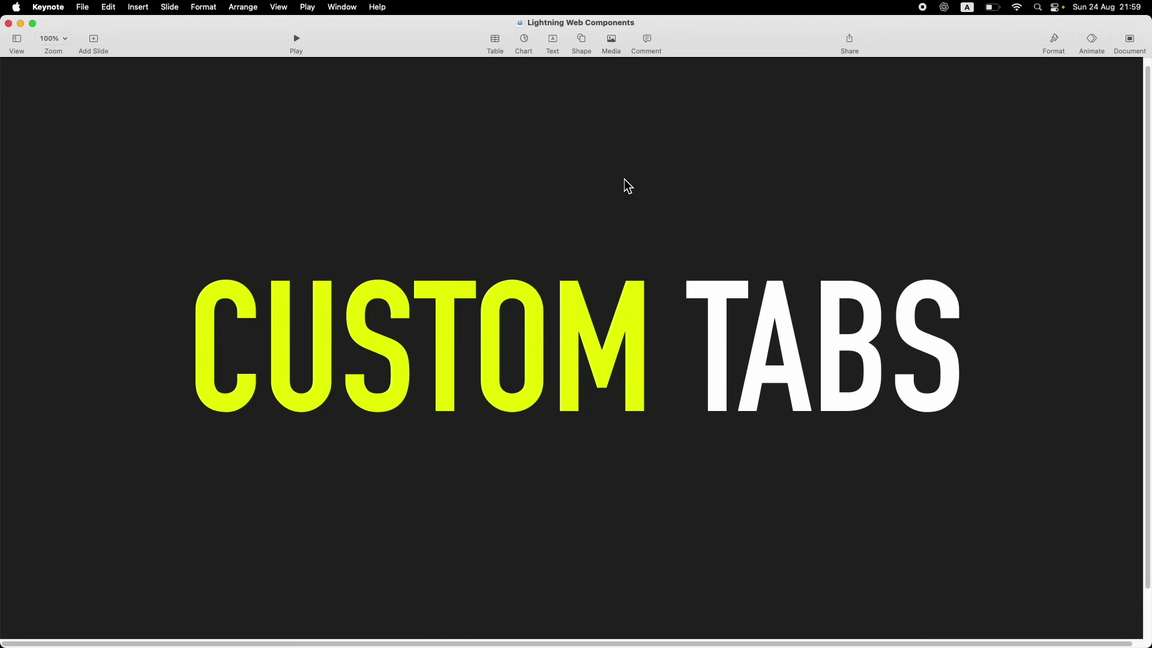
key("Down")
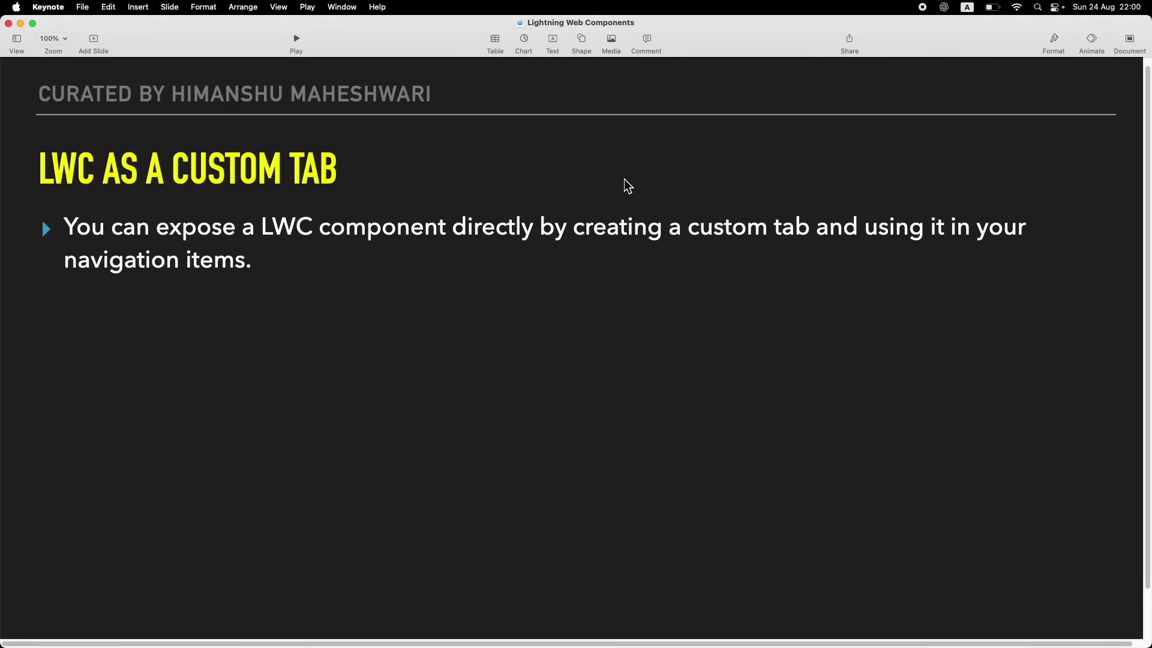
left_click(316, 159)
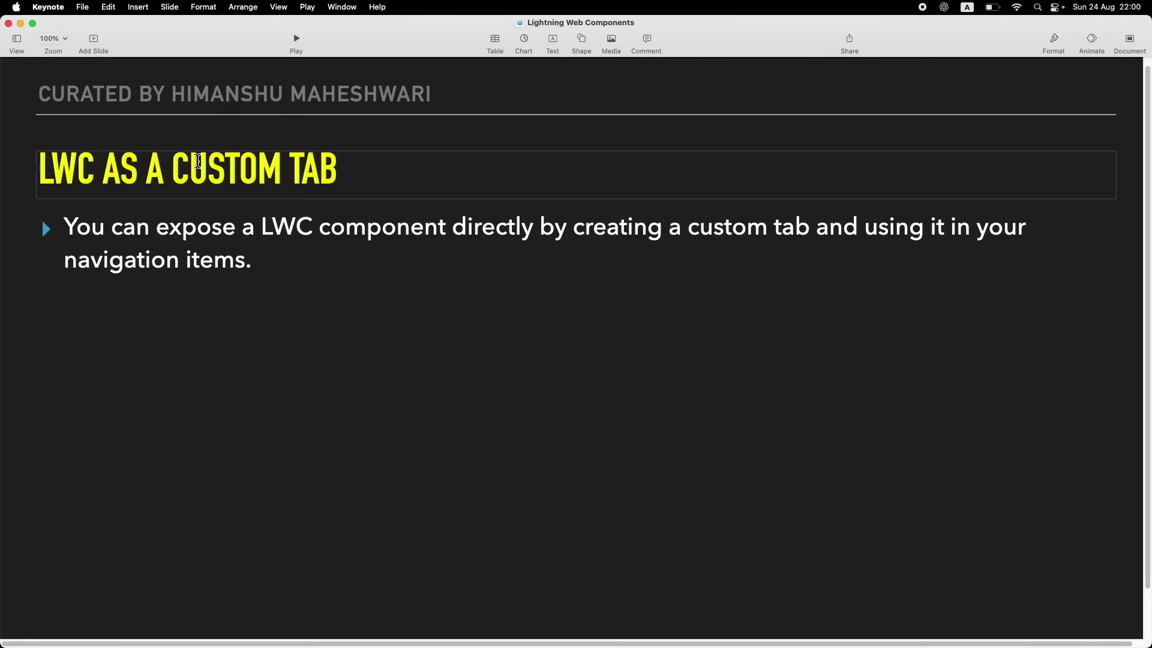
left_click(341, 367)
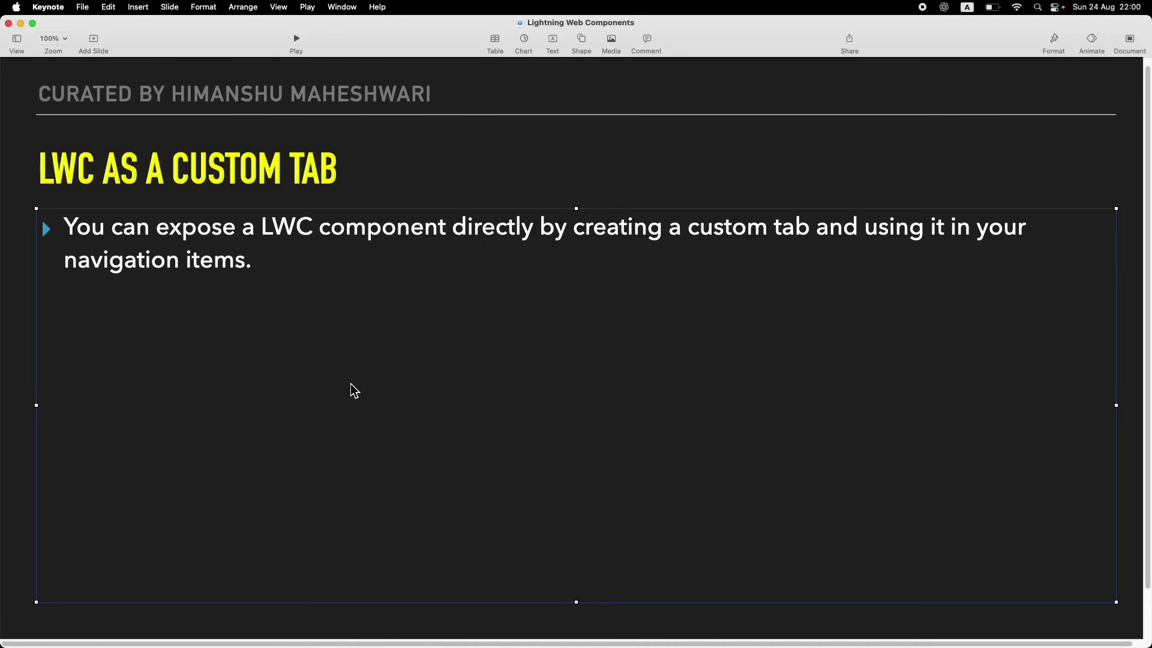
left_click(325, 615)
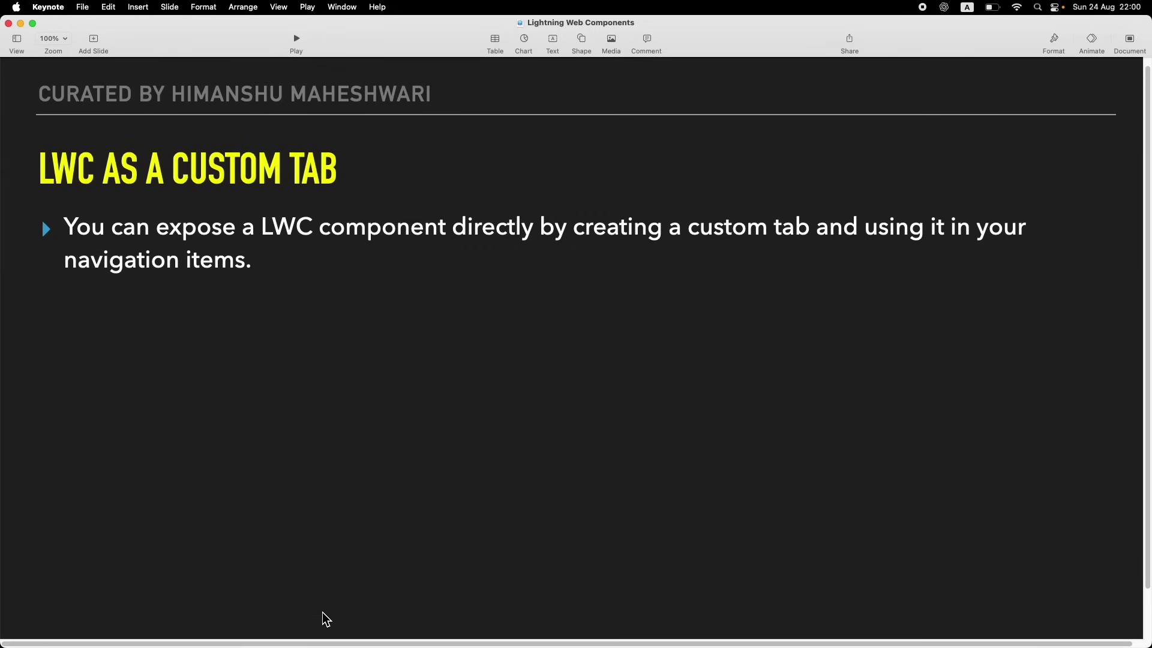
left_click(162, 227)
double_click(380, 232)
left_click(483, 227)
left_click_drag(514, 228, 704, 227)
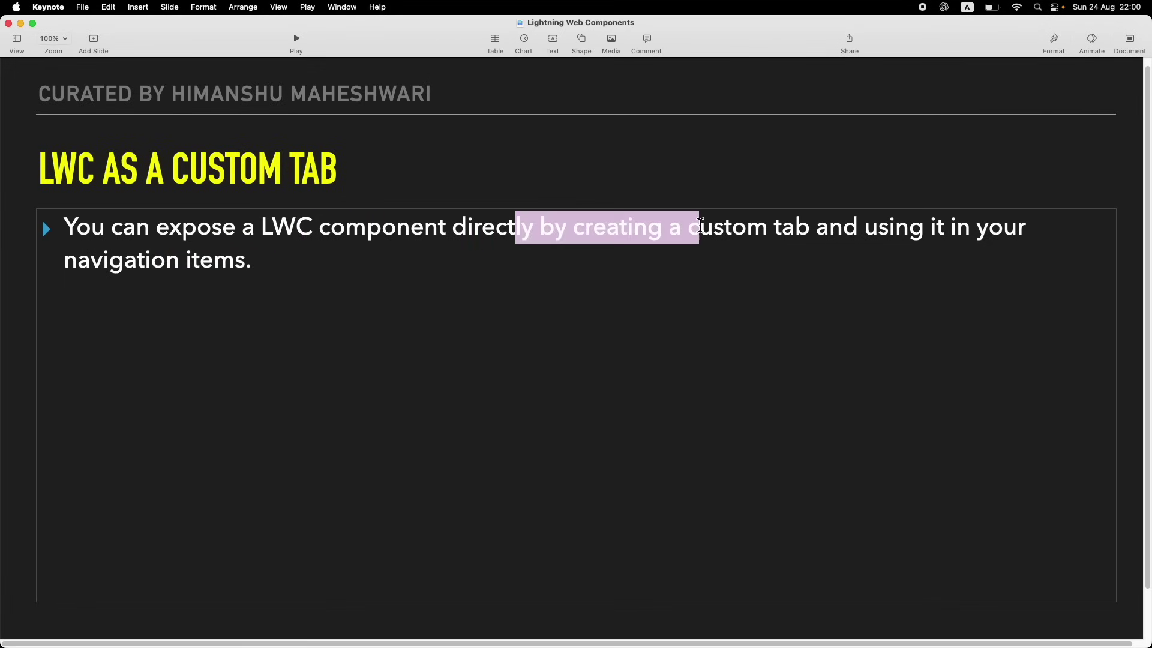
left_click(773, 225)
double_click(807, 228)
left_click(210, 262)
left_click(285, 263)
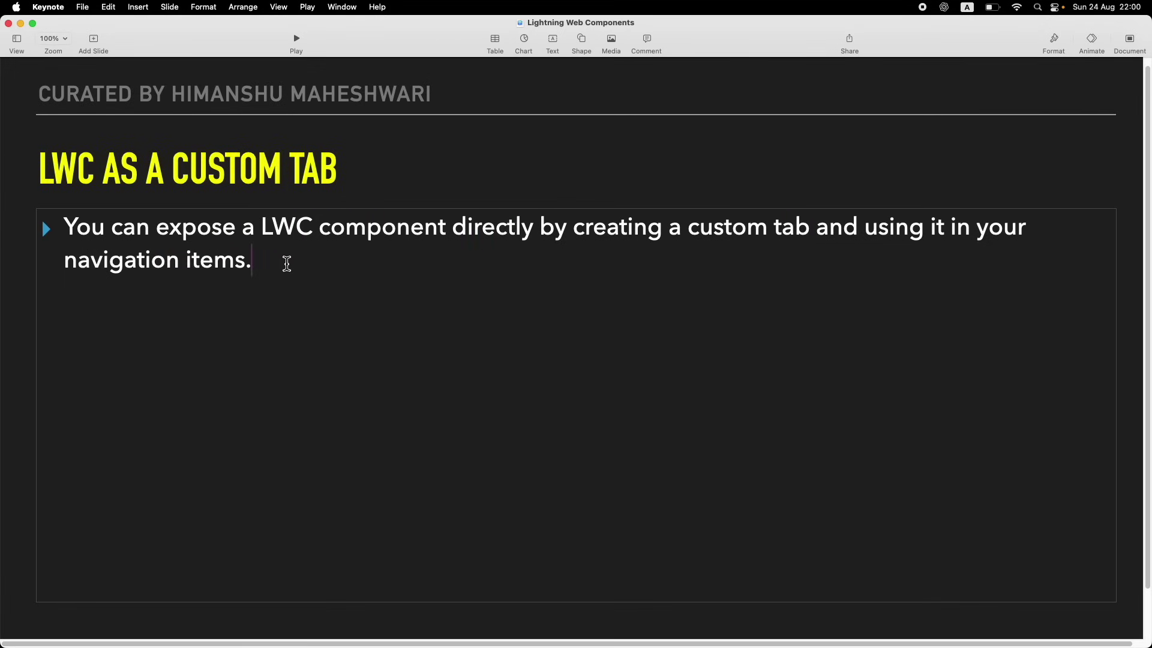
left_click(329, 624)
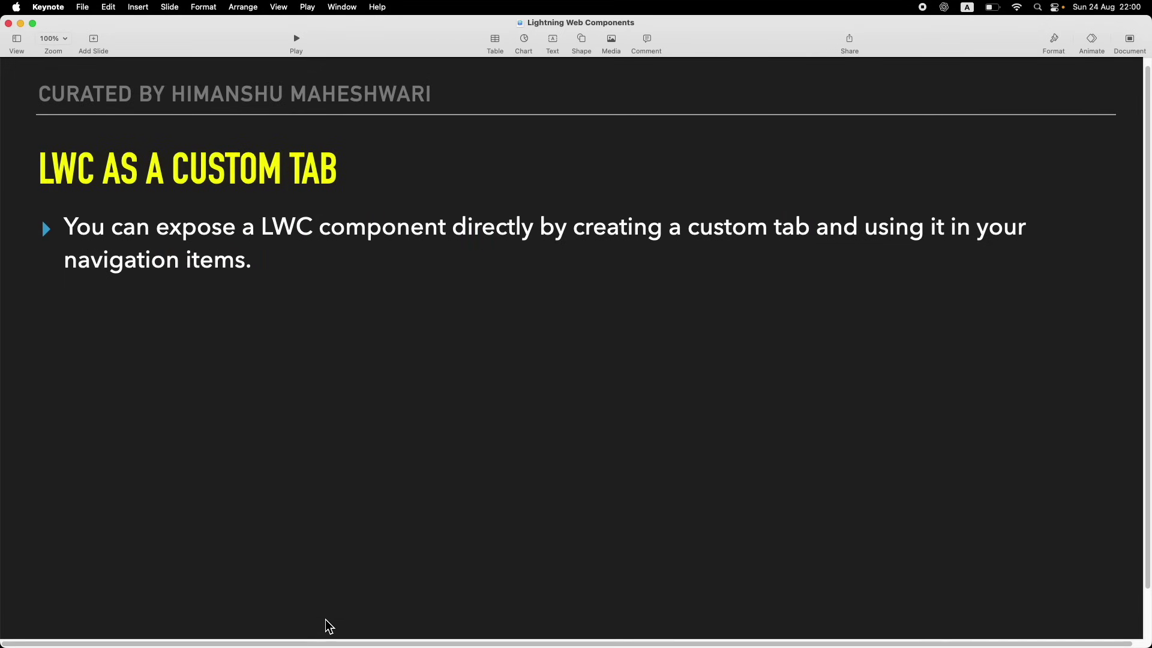
Open Salesforce Setup in Chrome and use Quick Find 'tabs' to reach the Tabs page.
key("super+Tab")
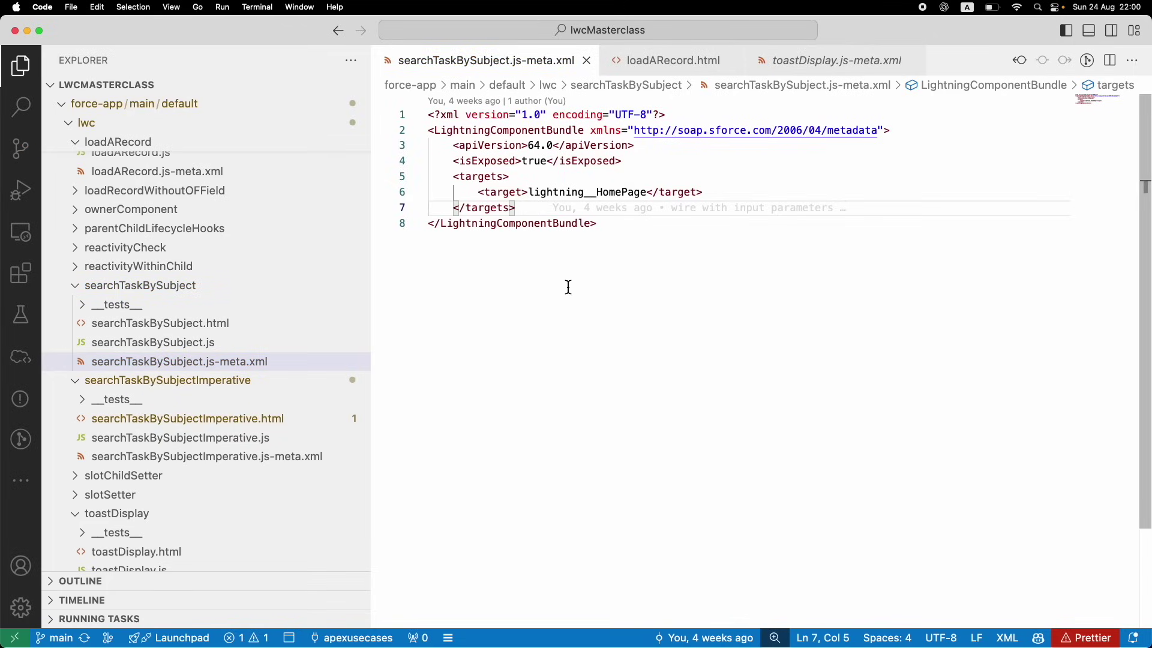
key("super+Tab")
left_click(503, 328)
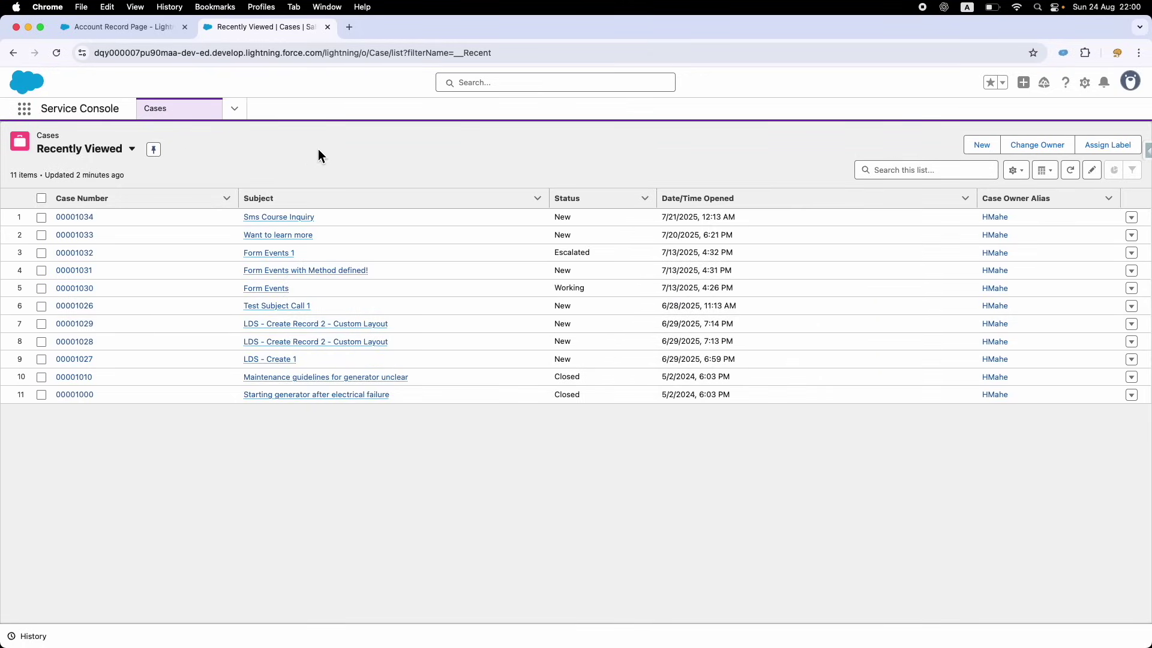
left_click(1084, 84)
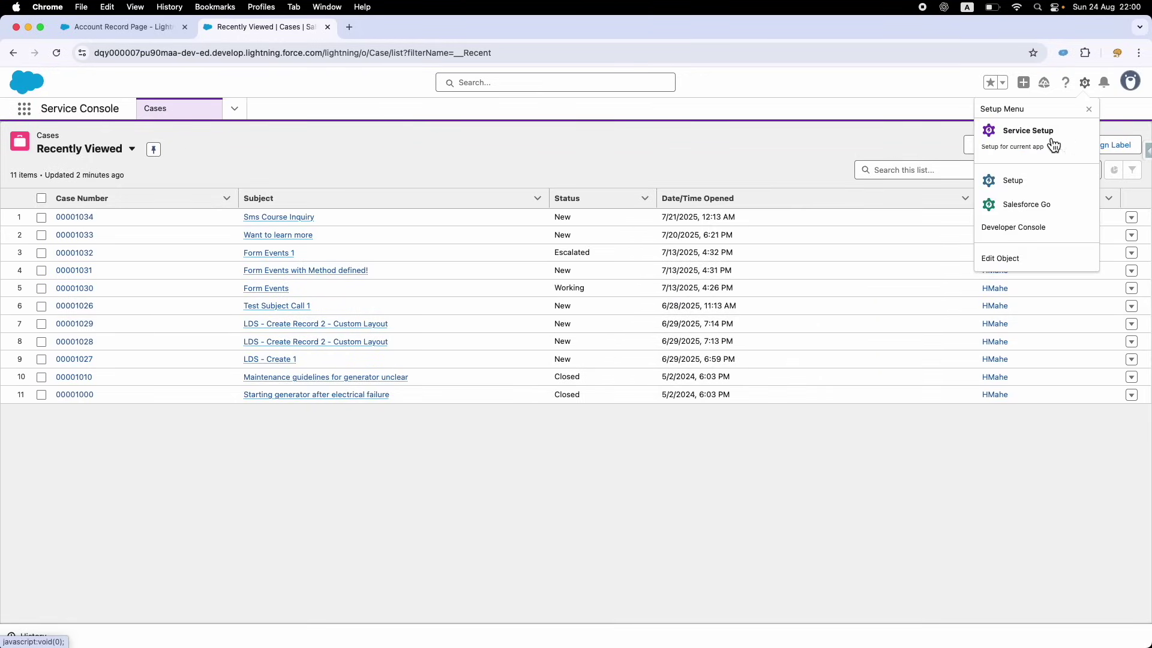
left_click(1015, 179)
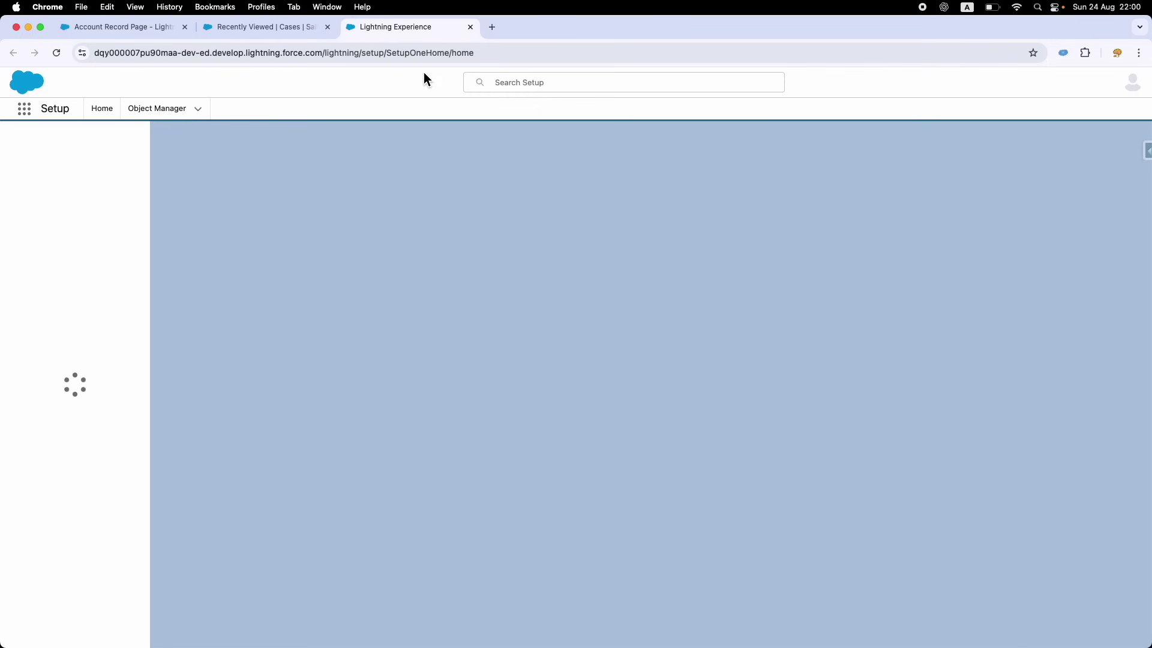
type("tabs")
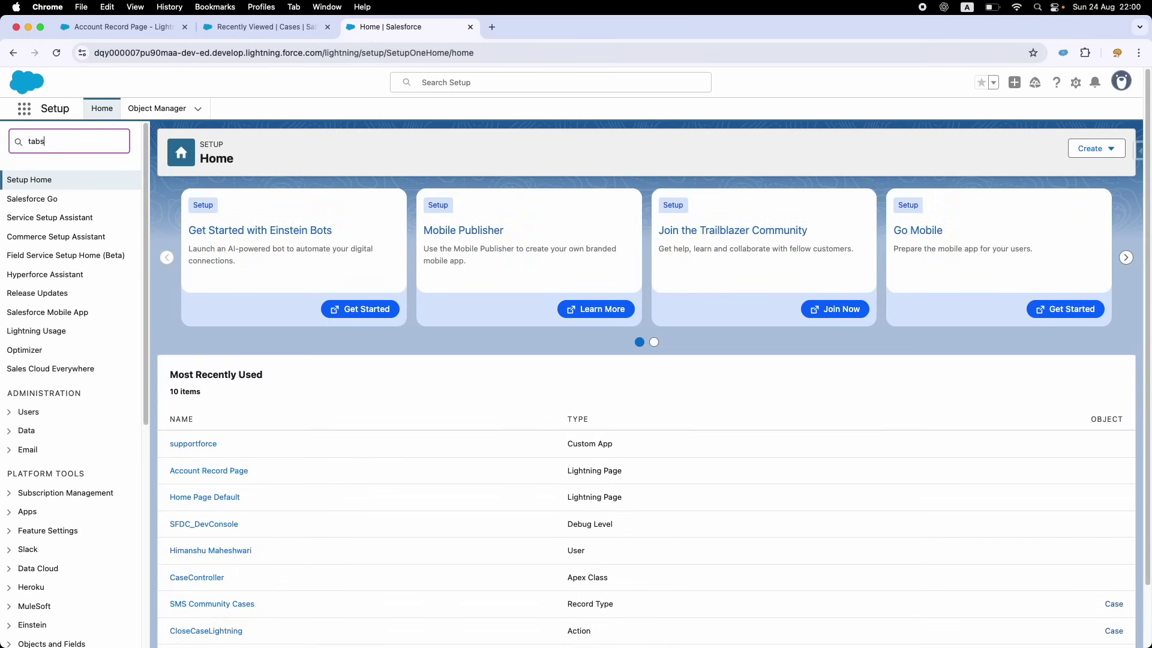
left_click(42, 221)
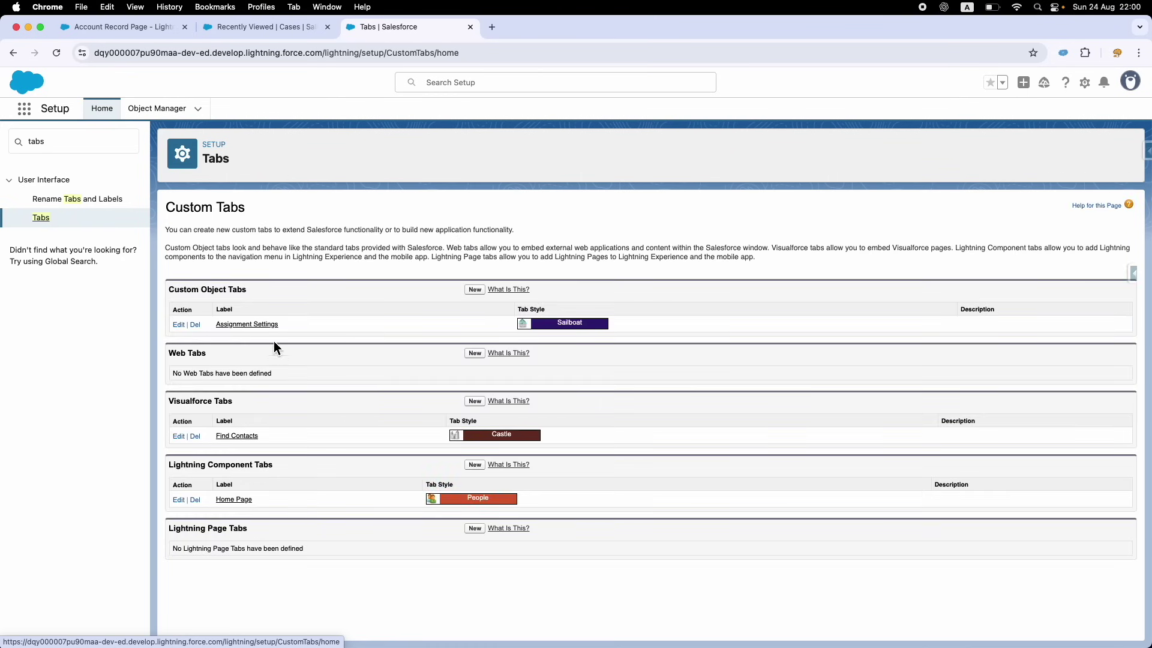
Highlight the Custom Object, Visualforce and Lightning Component Tabs section headings.
left_click_drag(262, 297, 172, 290)
left_click(282, 307)
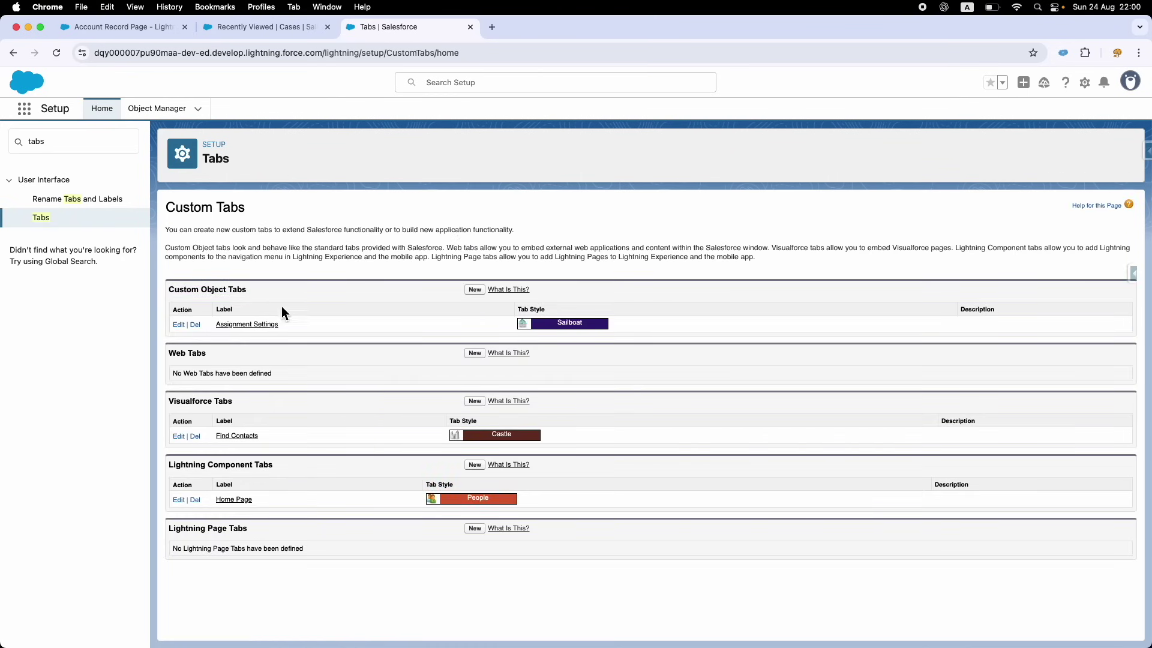
left_click_drag(233, 402, 153, 413)
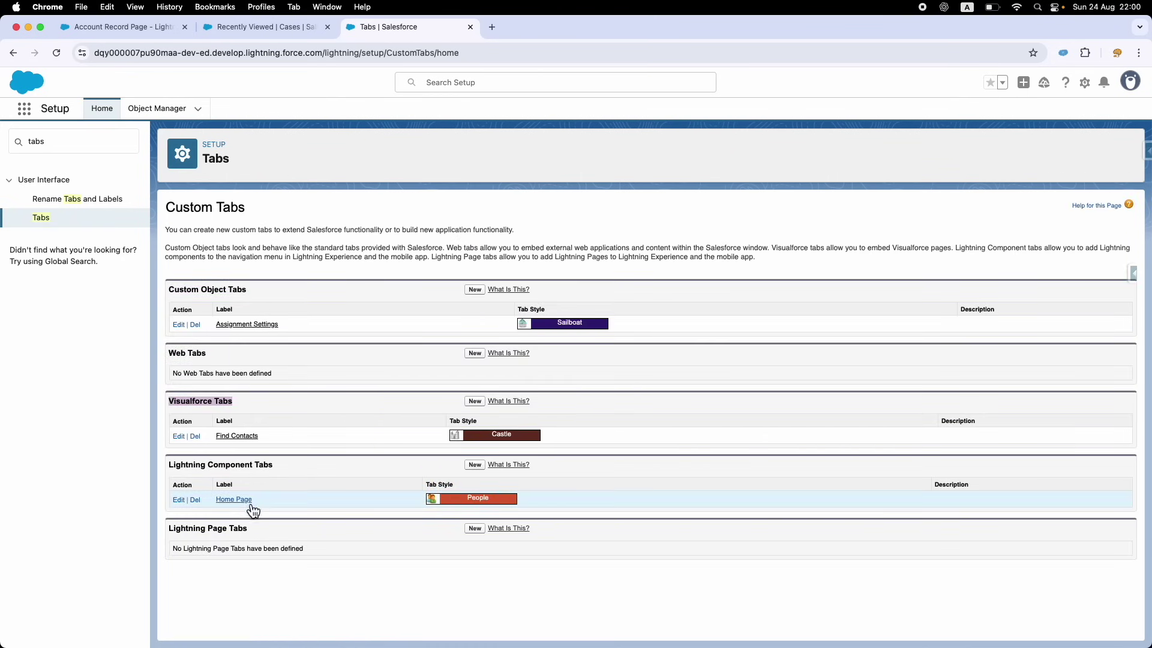
left_click_drag(281, 465, 162, 478)
left_click(315, 466)
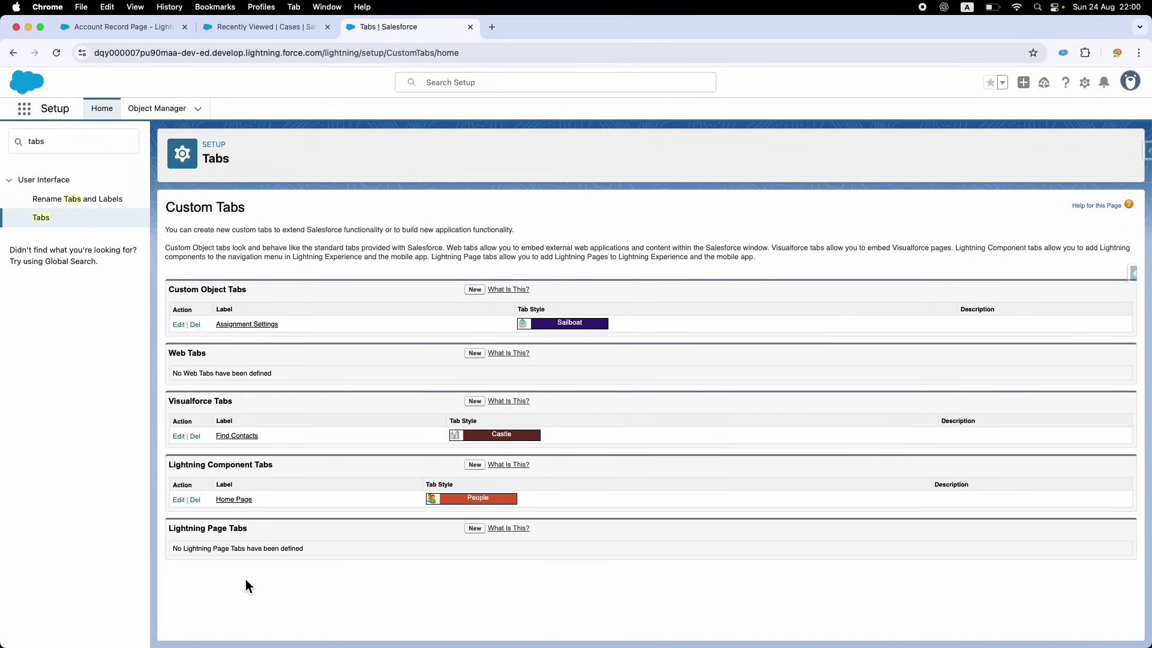
Start a new Lightning Component tab and check the component list, which offers only c:tileContainer.
left_click(475, 465)
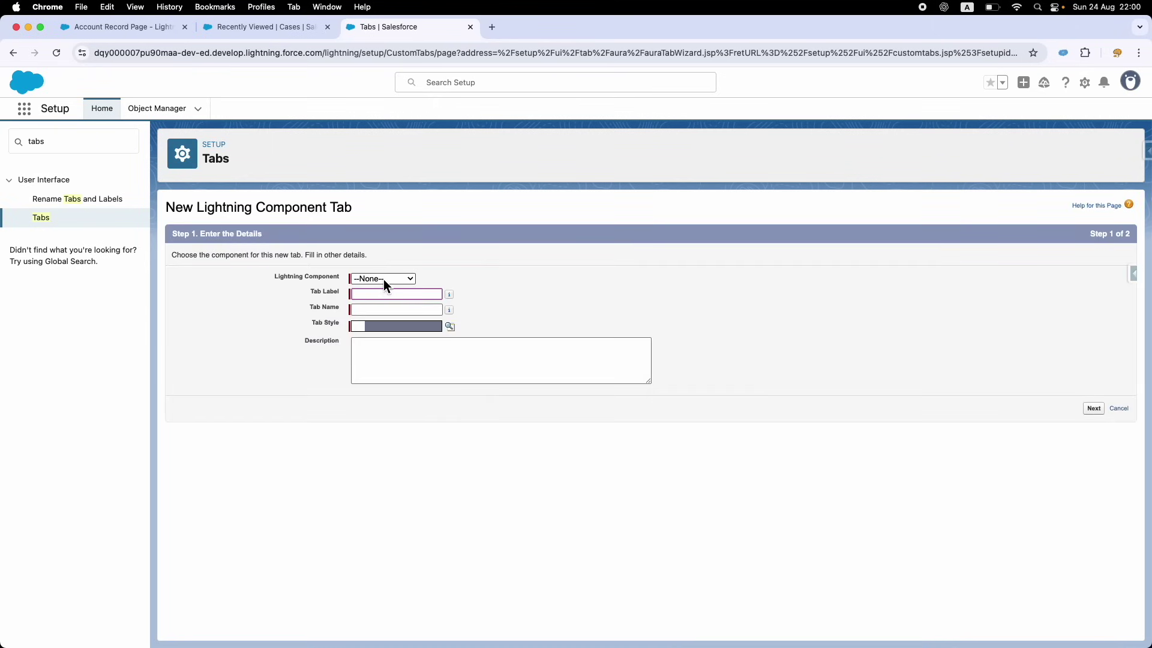
left_click(382, 278)
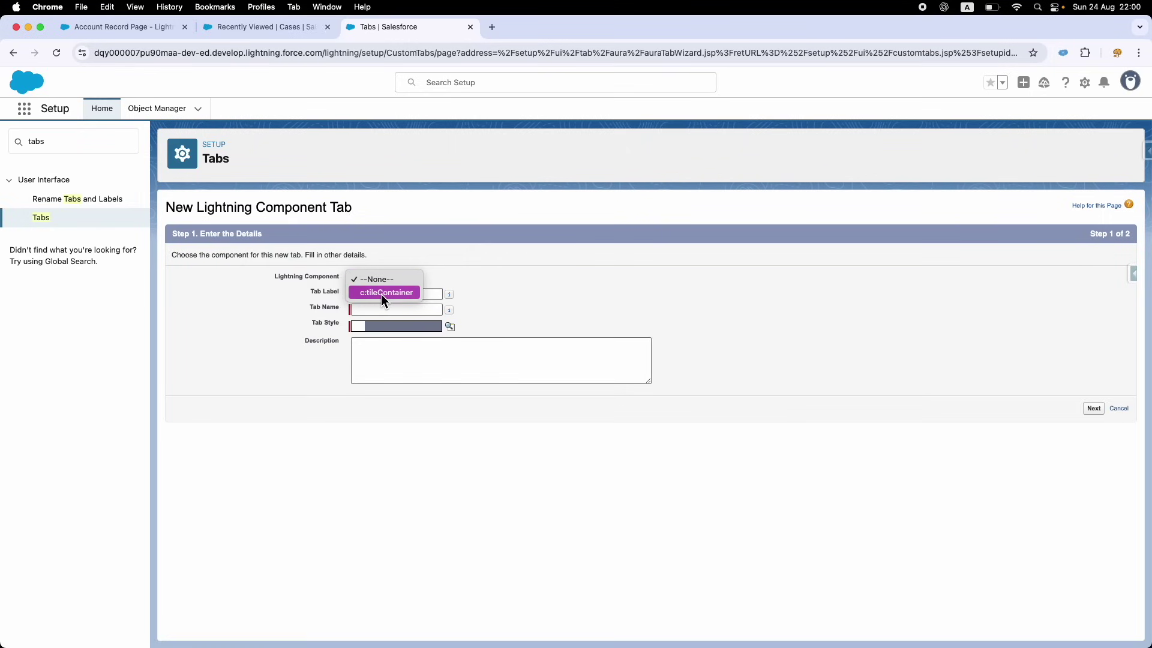
left_click(394, 293)
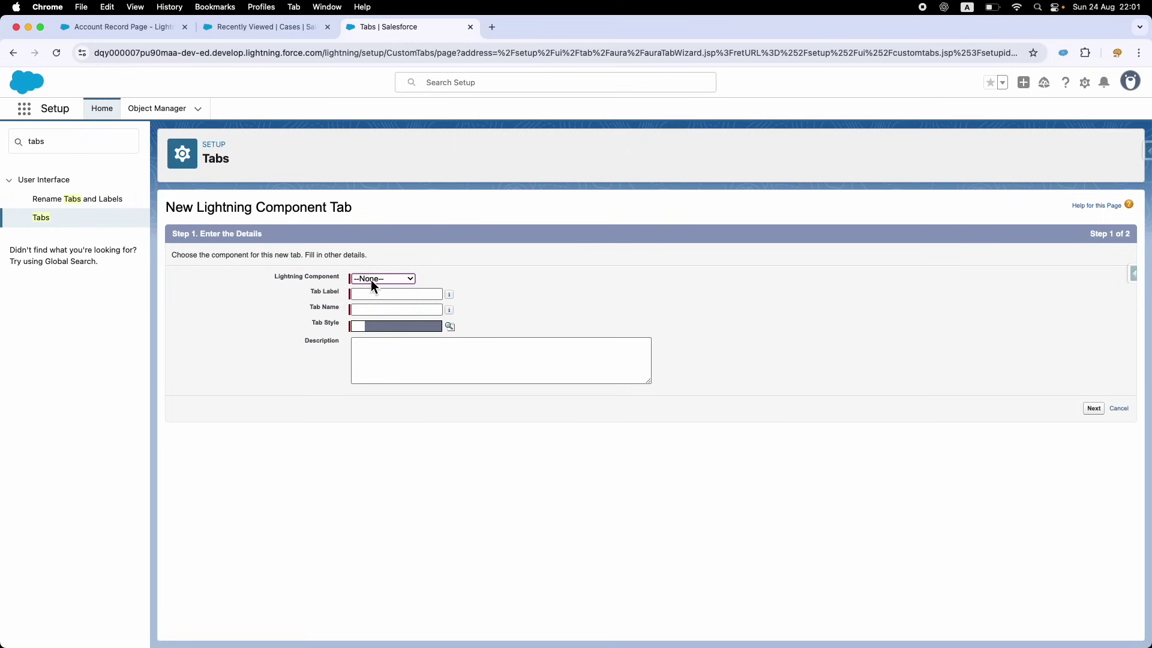
In VS Code, collapse the other component folders and open toastDisplay.js-meta.xml to inspect its lightning__HomePage target.
key("super+Tab")
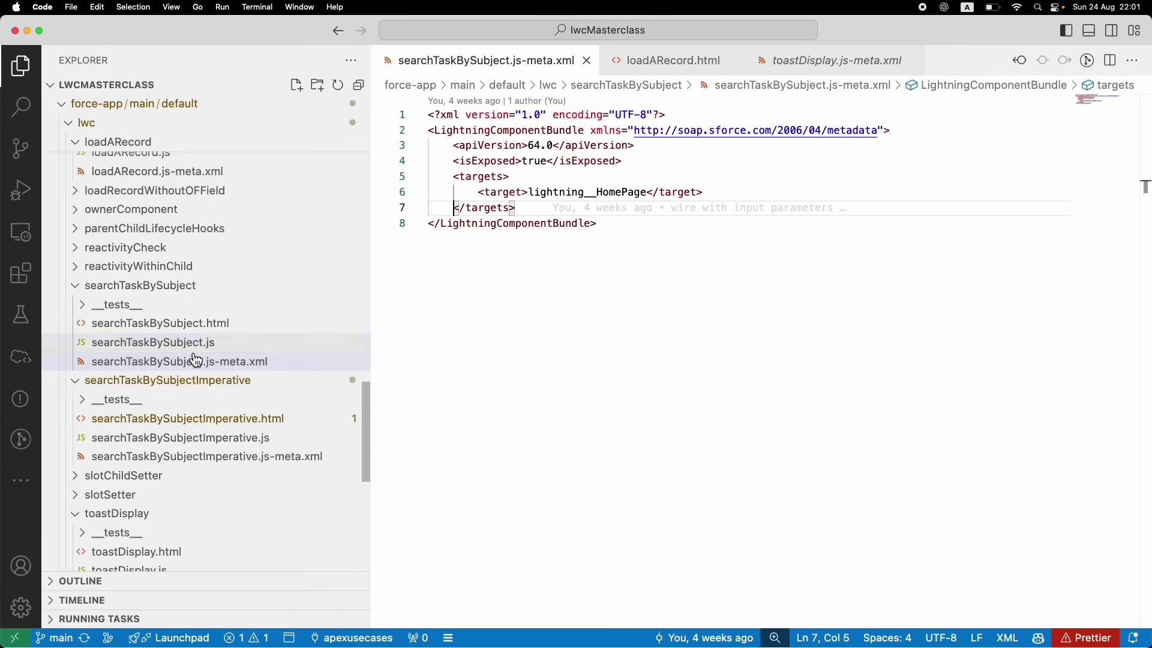
left_click(80, 285)
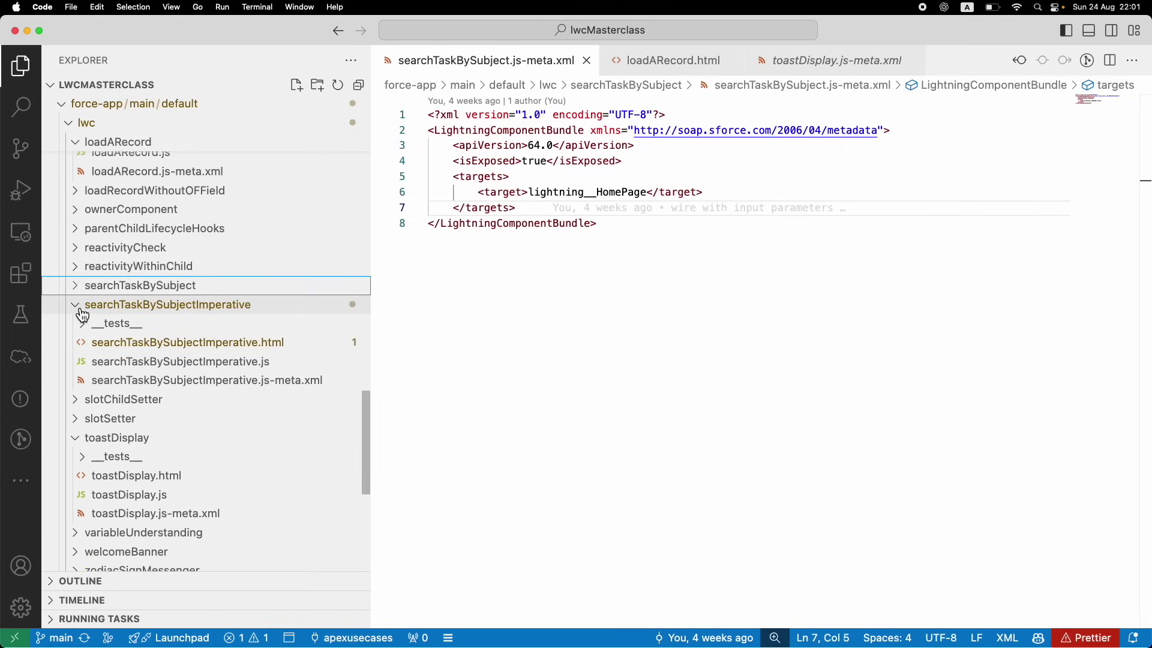
left_click(81, 304)
left_click(90, 362)
left_click(77, 363)
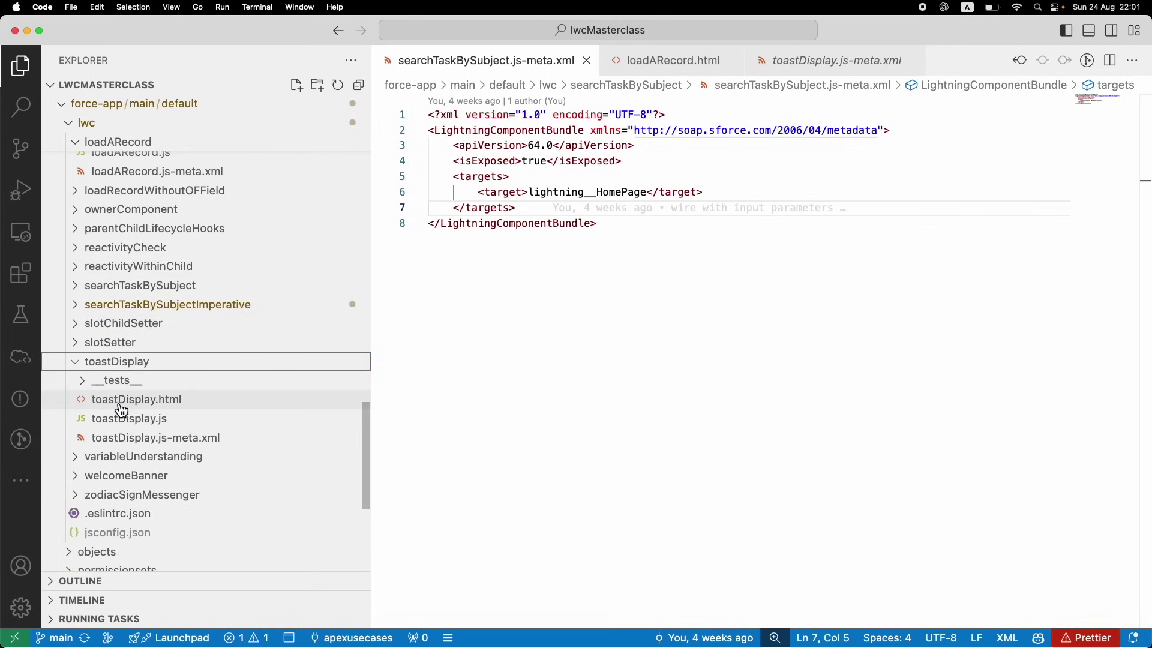
left_click(136, 439)
left_click(525, 323)
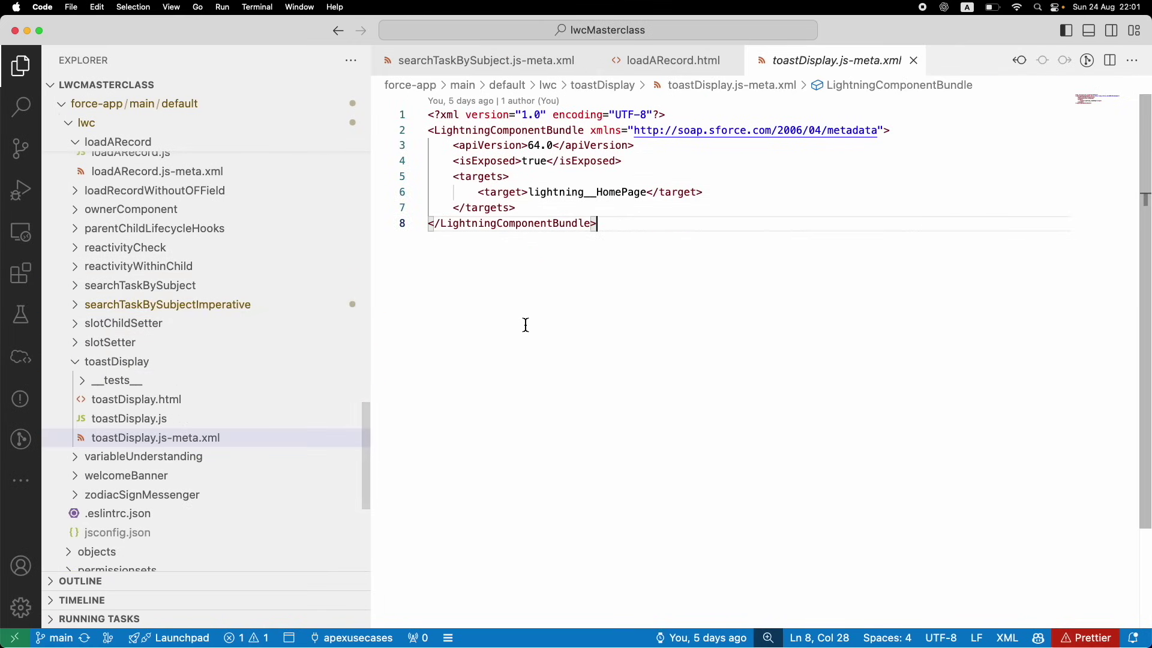
key("super+Tab")
Check the Lightning Component dropdown several times, leaving the selection at --None--.
left_click(524, 324)
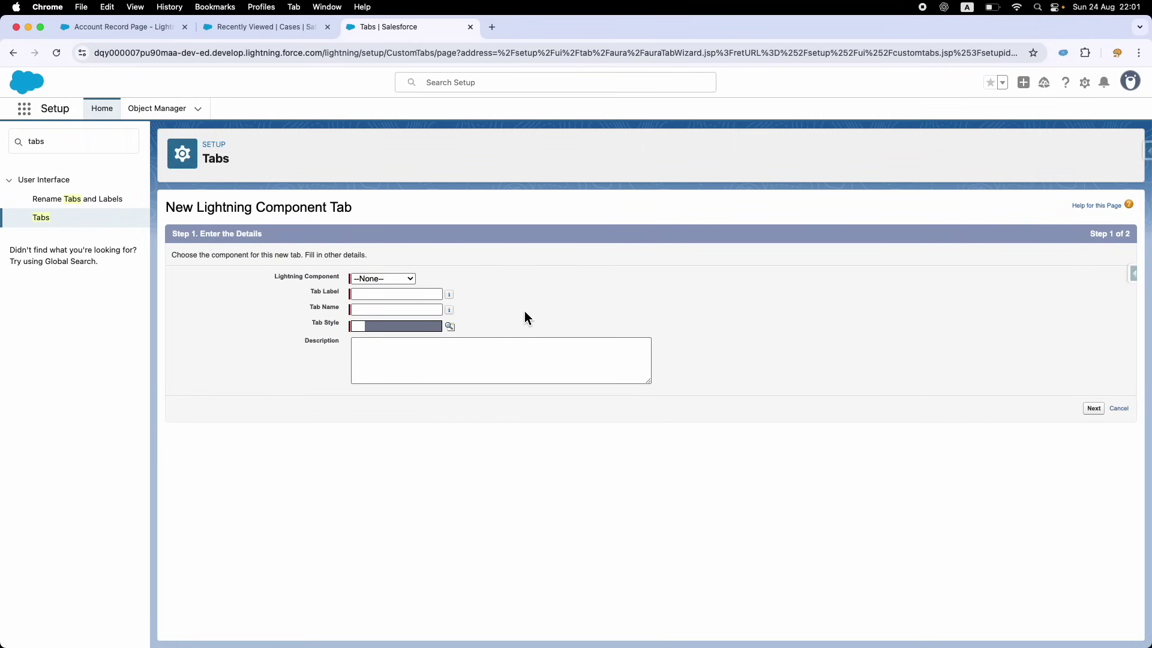
left_click(374, 280)
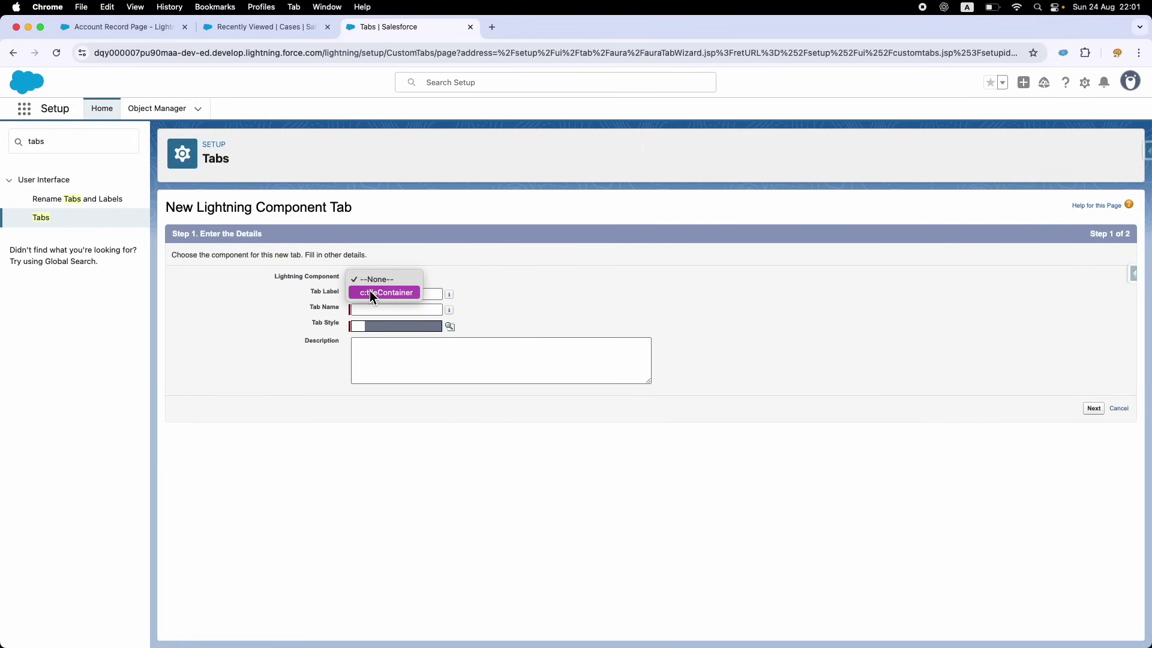
left_click(470, 296)
left_click(366, 280)
left_click(502, 293)
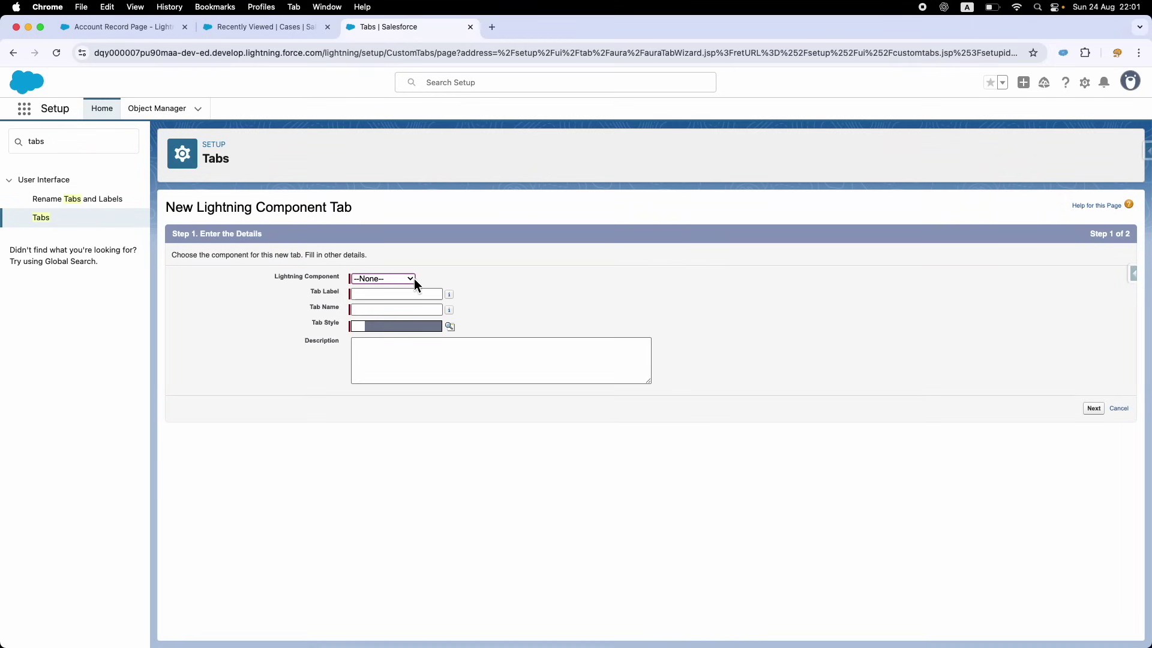
left_click(415, 280)
left_click(520, 289)
left_click(489, 280)
key("super+Tab")
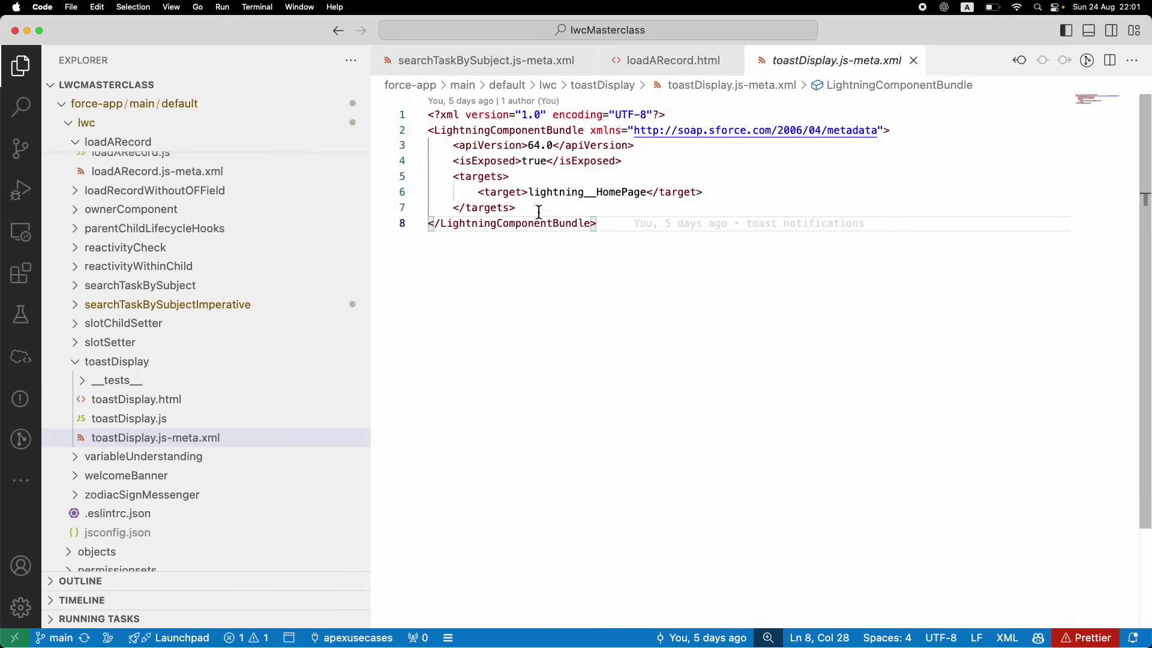
left_click_drag(701, 192, 684, 192)
key("shift+Home")
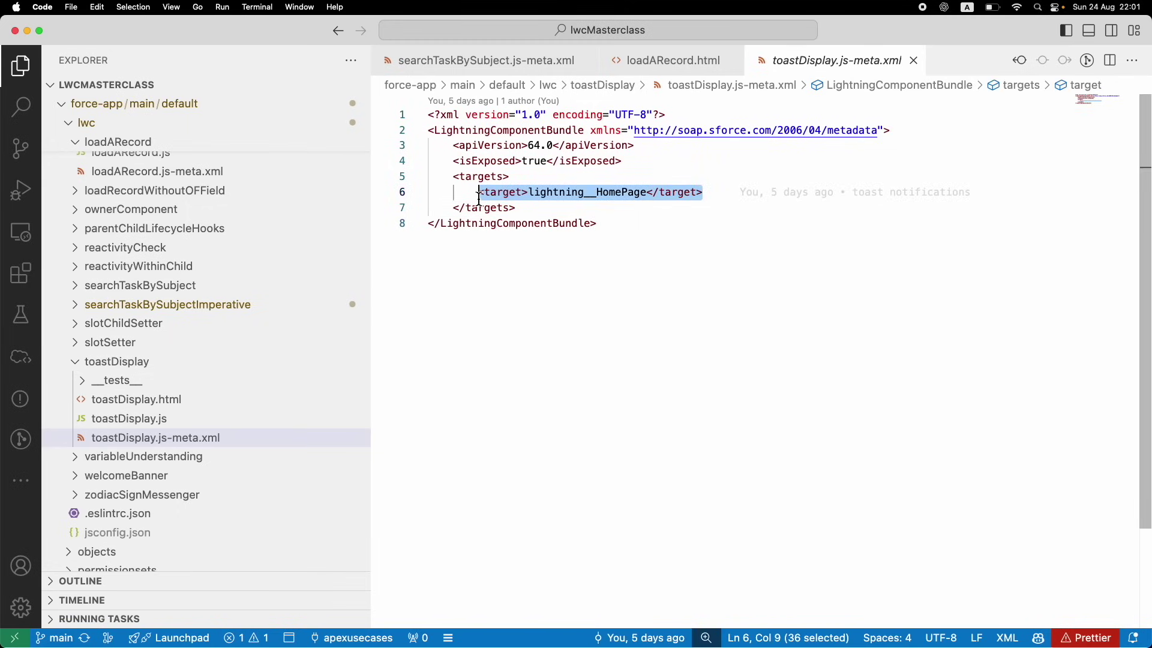
left_click(718, 191)
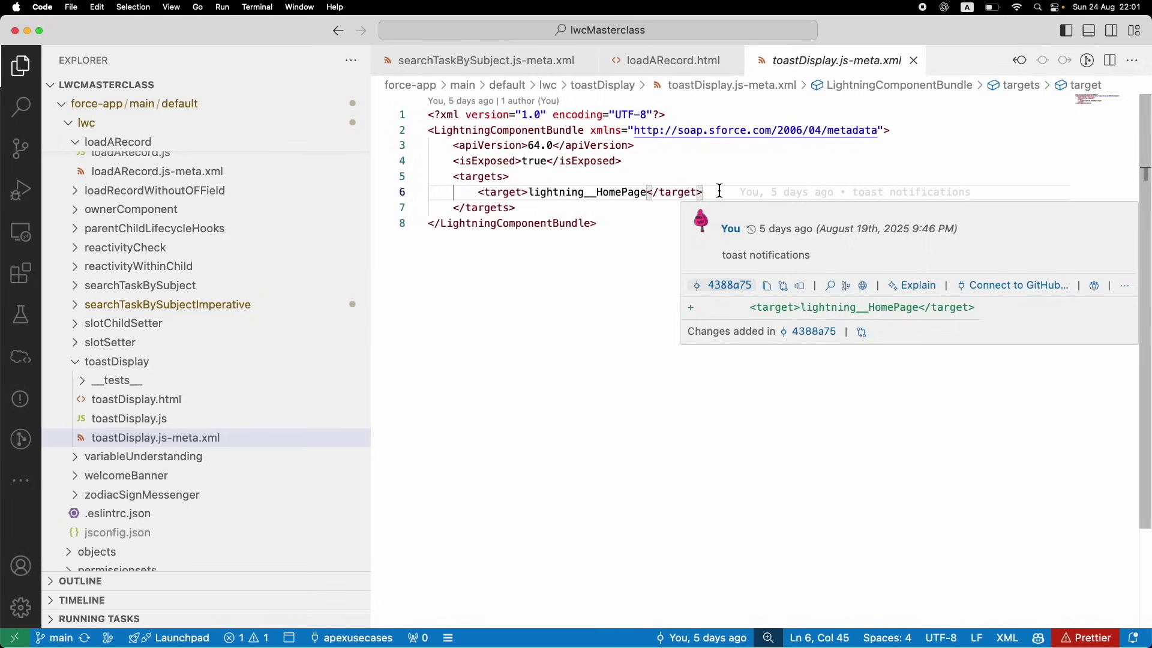
left_click(581, 232)
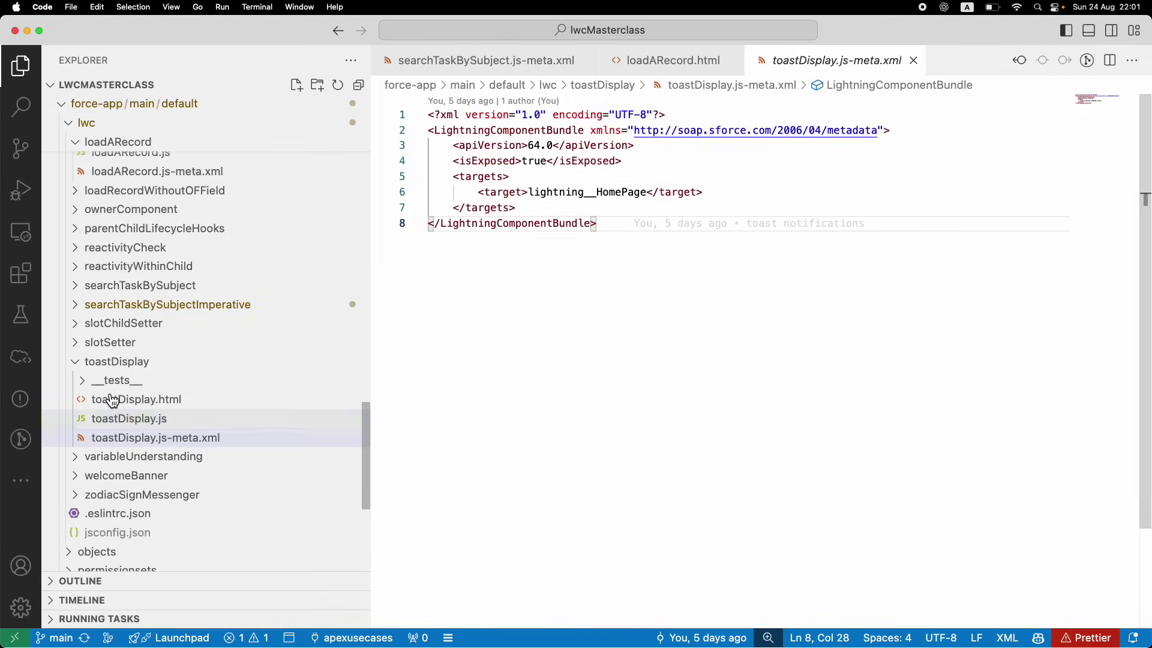
left_click(87, 363)
left_click(87, 362)
Return to the Lightning App Builder browser tab and open the App Launcher.
key("super+Tab")
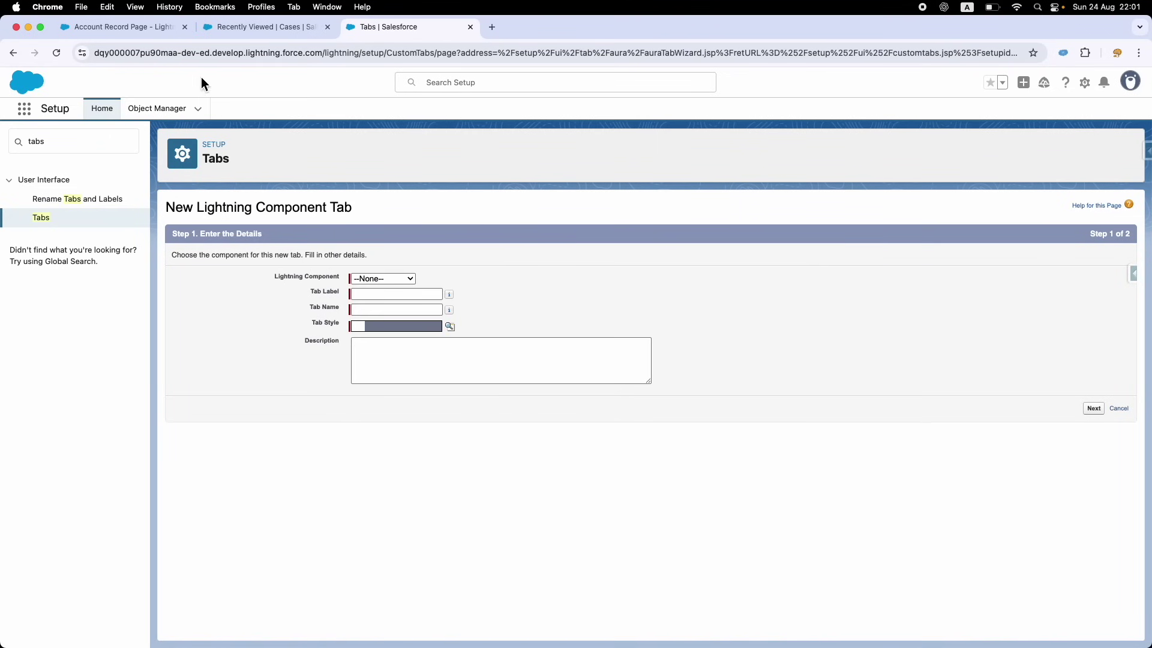
left_click(153, 30)
left_click(14, 83)
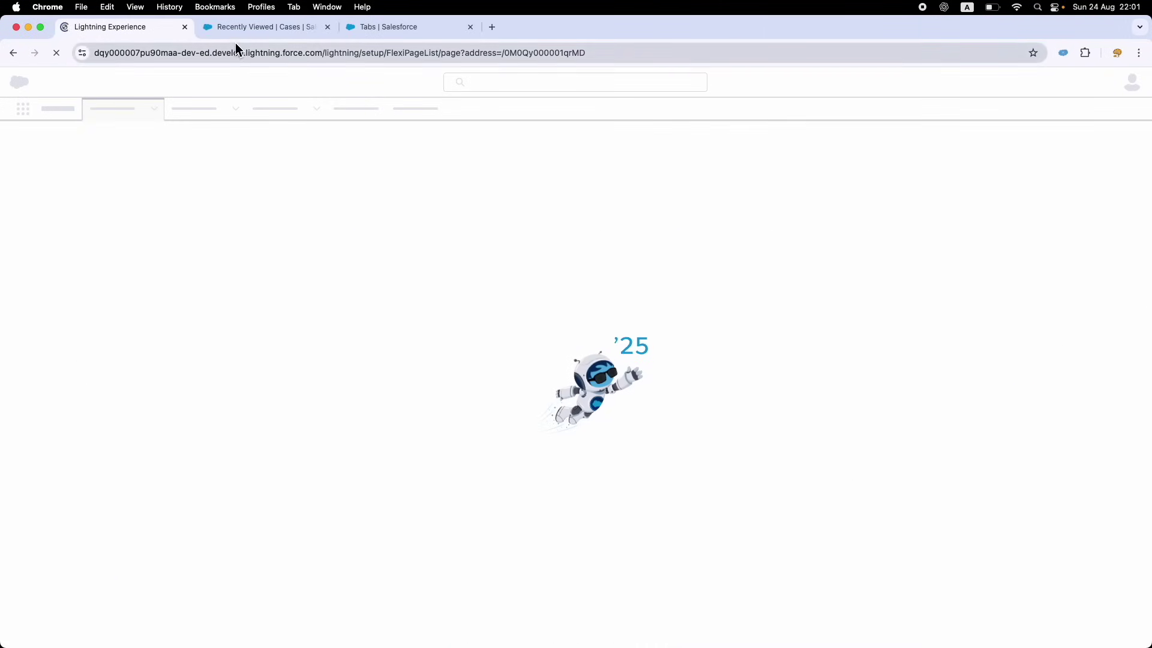
left_click(258, 27)
left_click(134, 25)
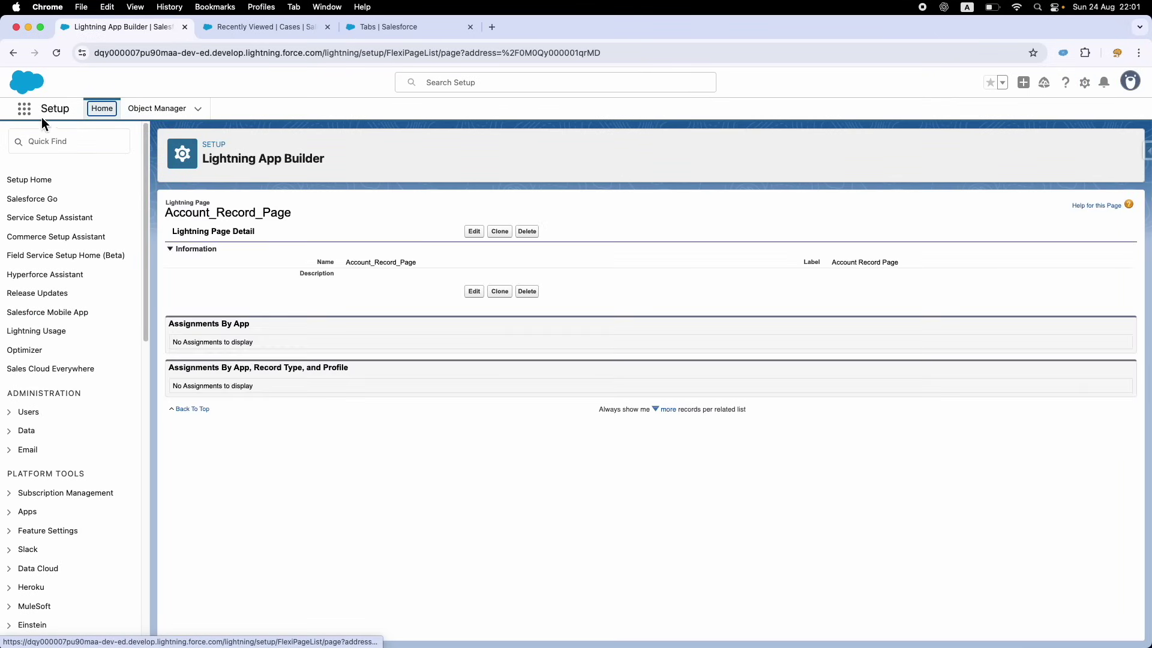
left_click(24, 109)
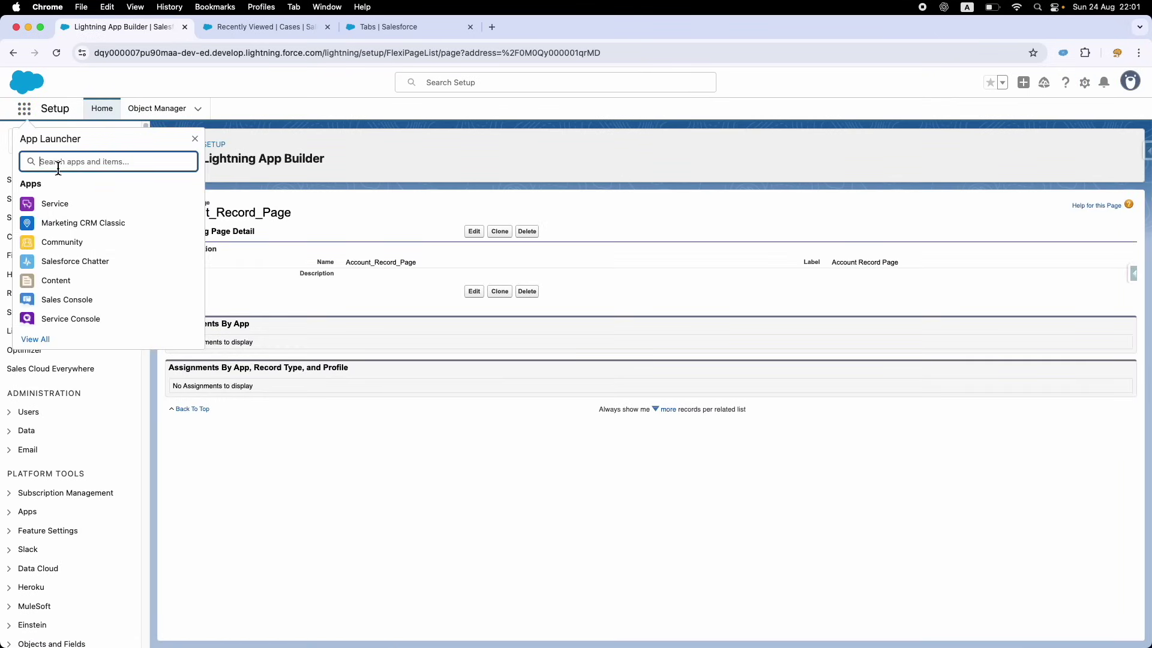
Search App Launcher for 'Home', open the Service Console Home page, and copy the 'Create Account with a name' heading.
type("Home")
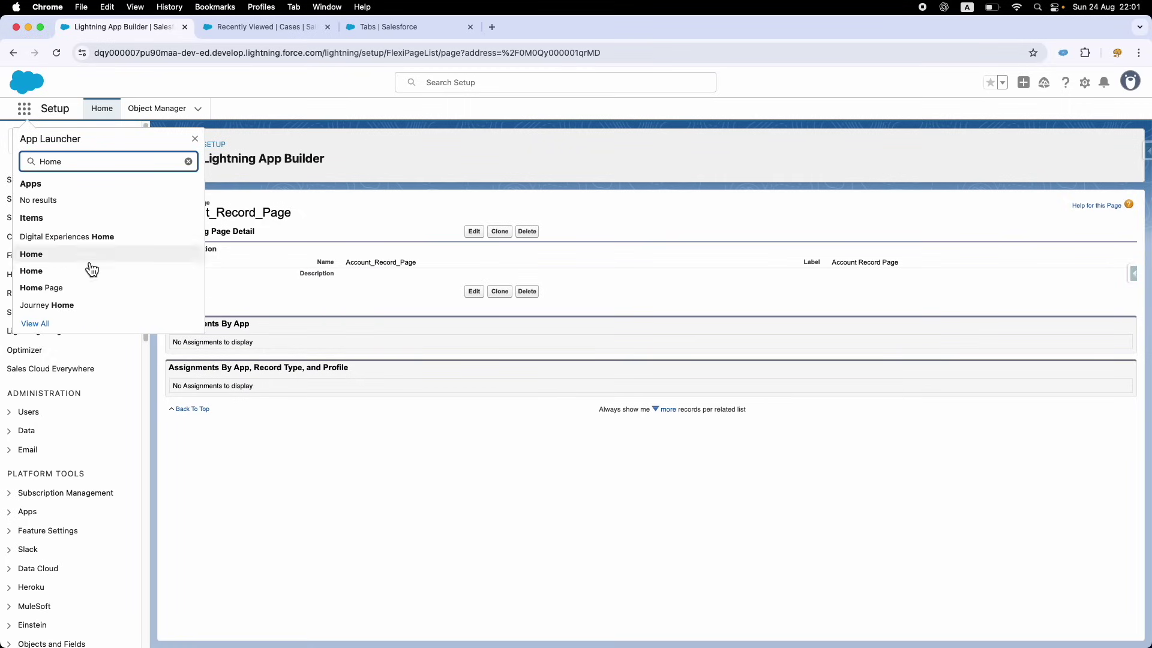
left_click(50, 261)
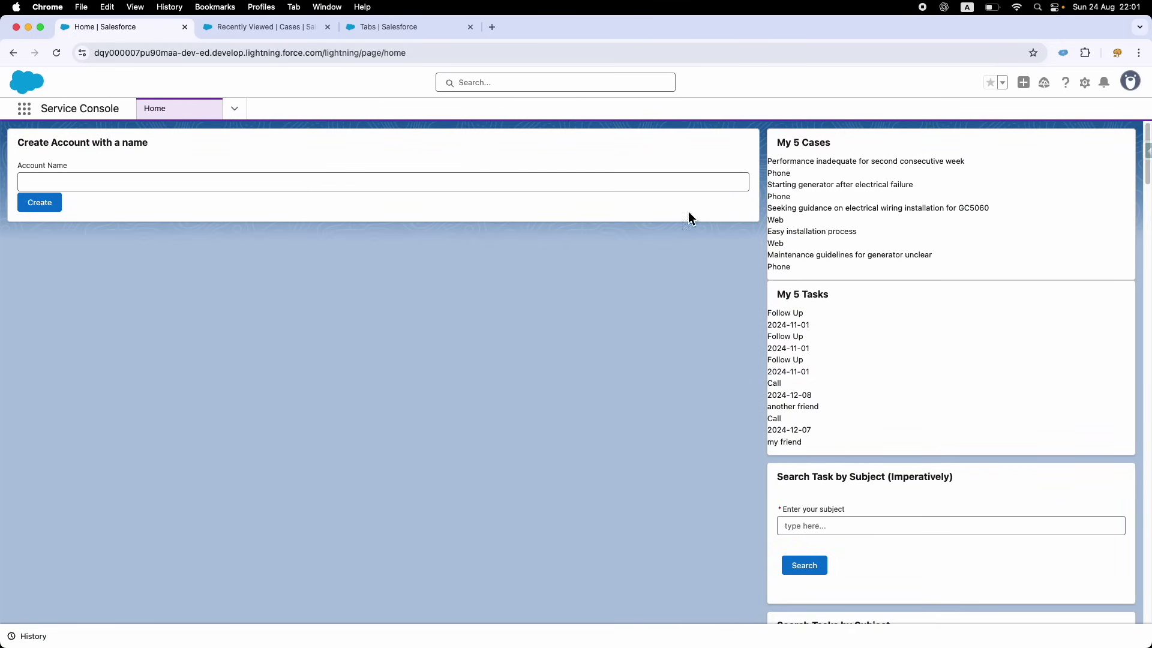
scroll(870, 397, "down", 20)
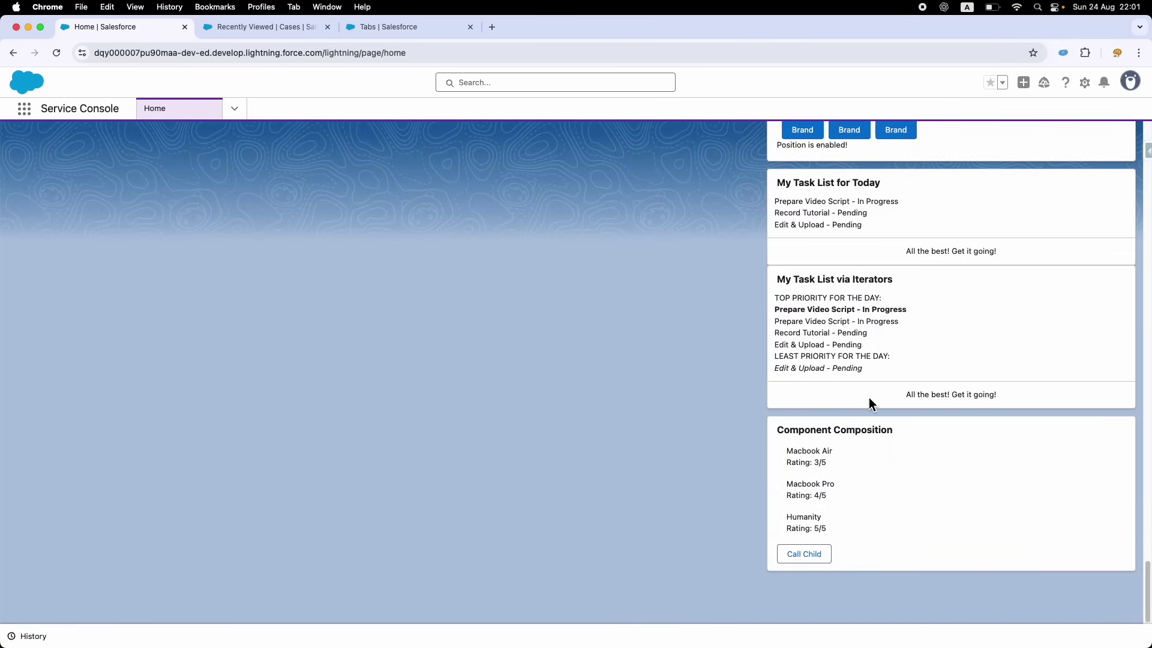
scroll(869, 397, "up", 20)
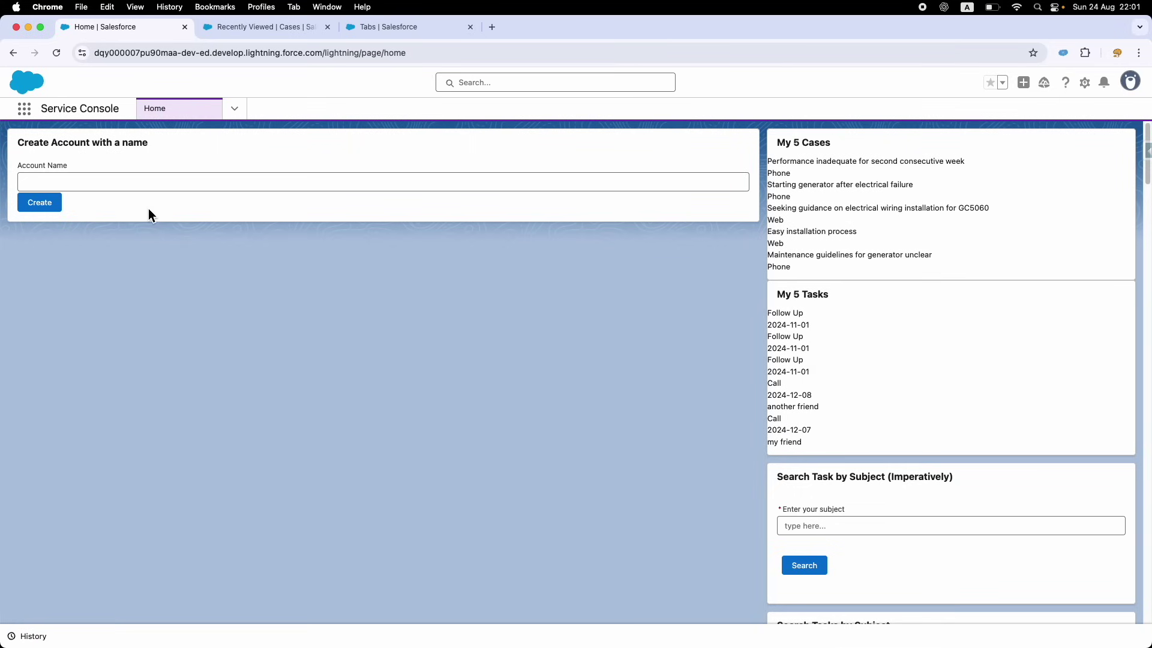
left_click_drag(151, 150, 20, 144)
key("super+c")
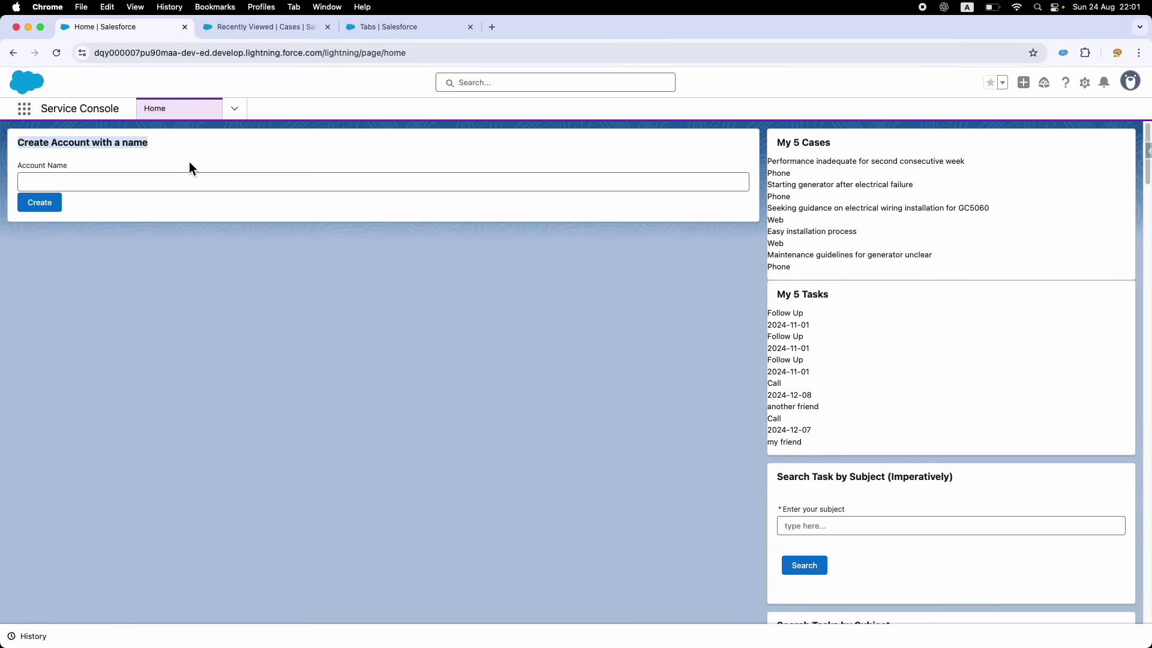
key("super+Tab")
Search the project for the copied heading to locate toastDisplay and open toastDisplay.js-meta.xml.
key("super+shift+f")
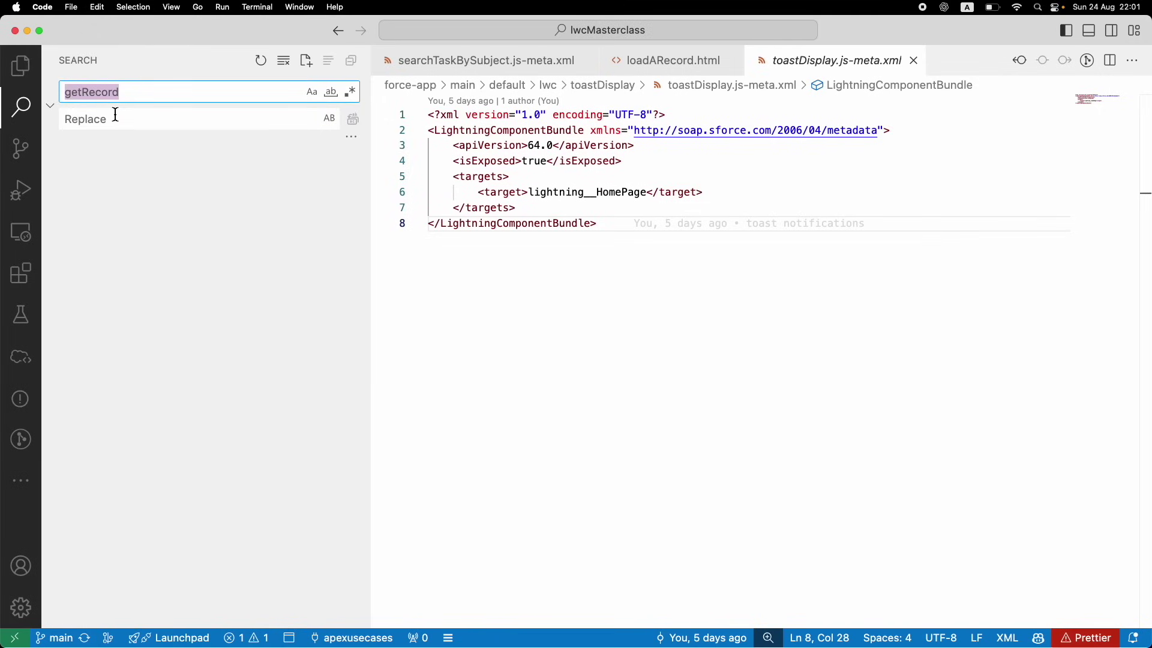
key("super+v")
left_click(143, 192)
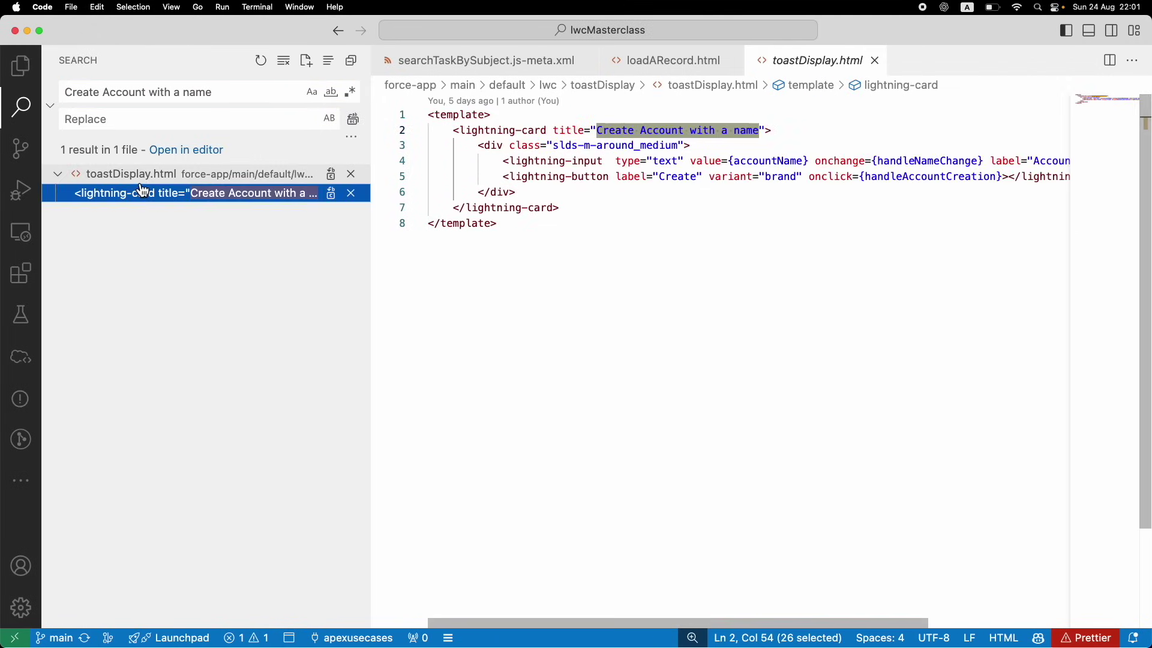
left_click(20, 66)
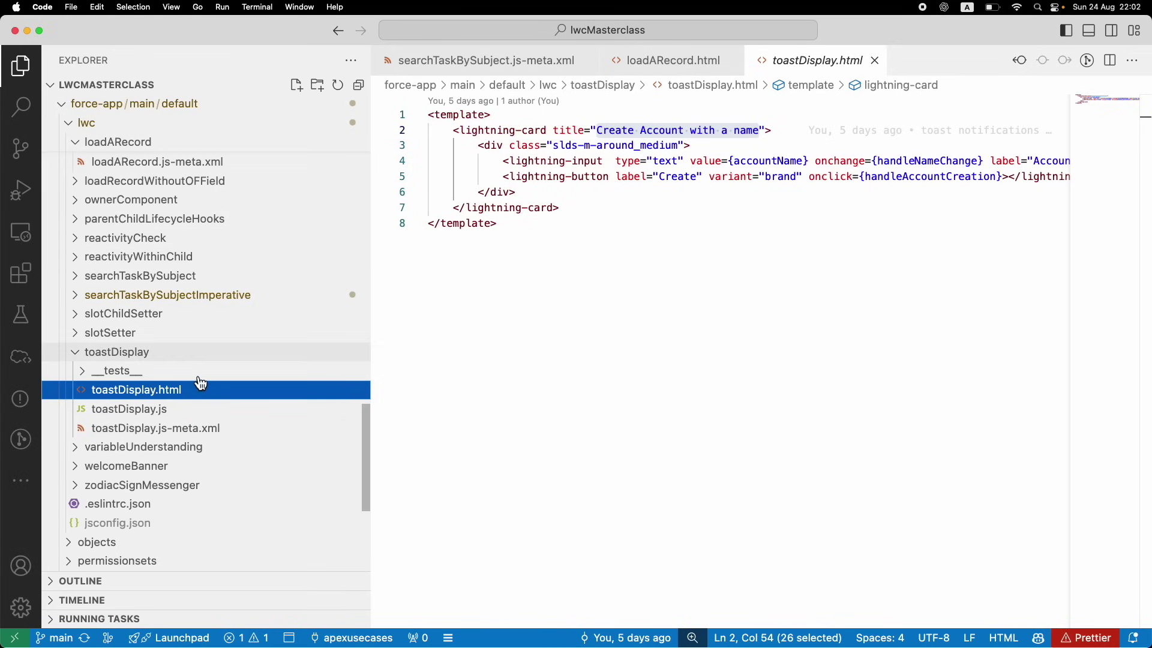
left_click(214, 429)
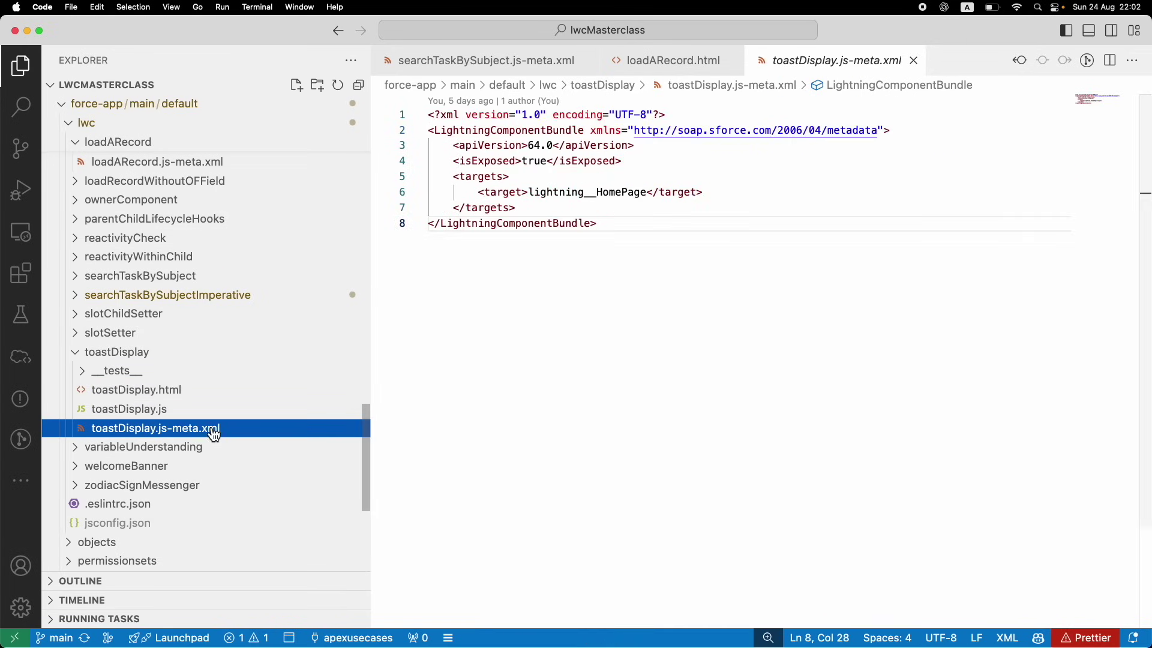
Add a <target>lightning__Tab</target> line below lightning__HomePage and save the meta file.
left_click(716, 192)
key("Return")
type("<")
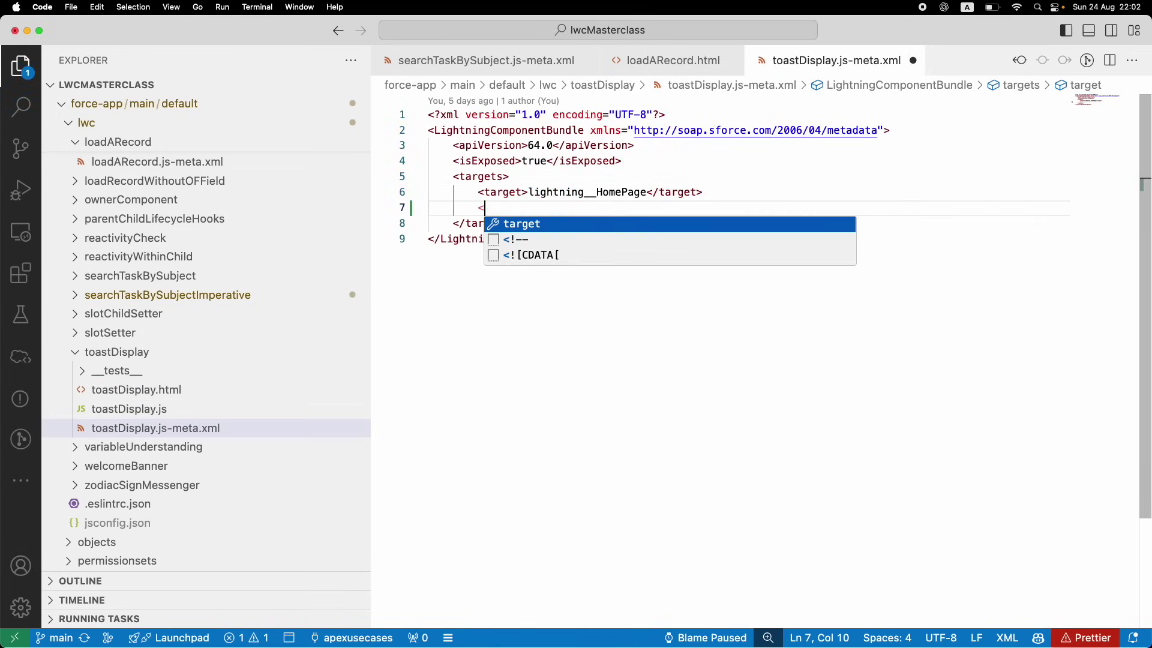
type("target>")
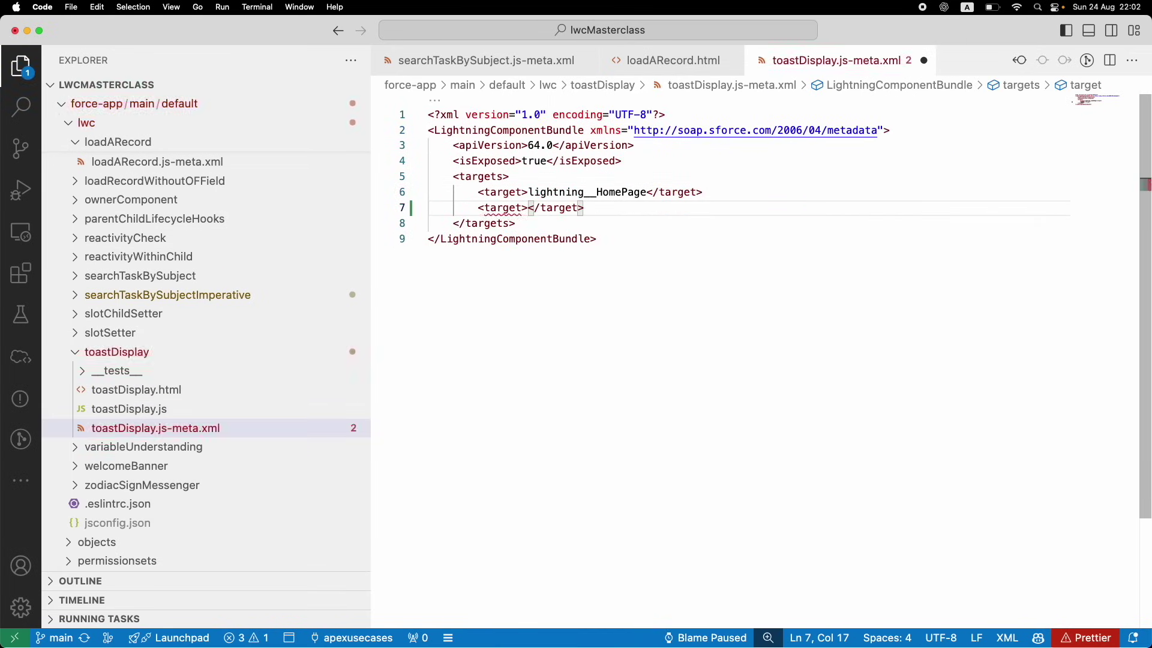
type("lightnijg")
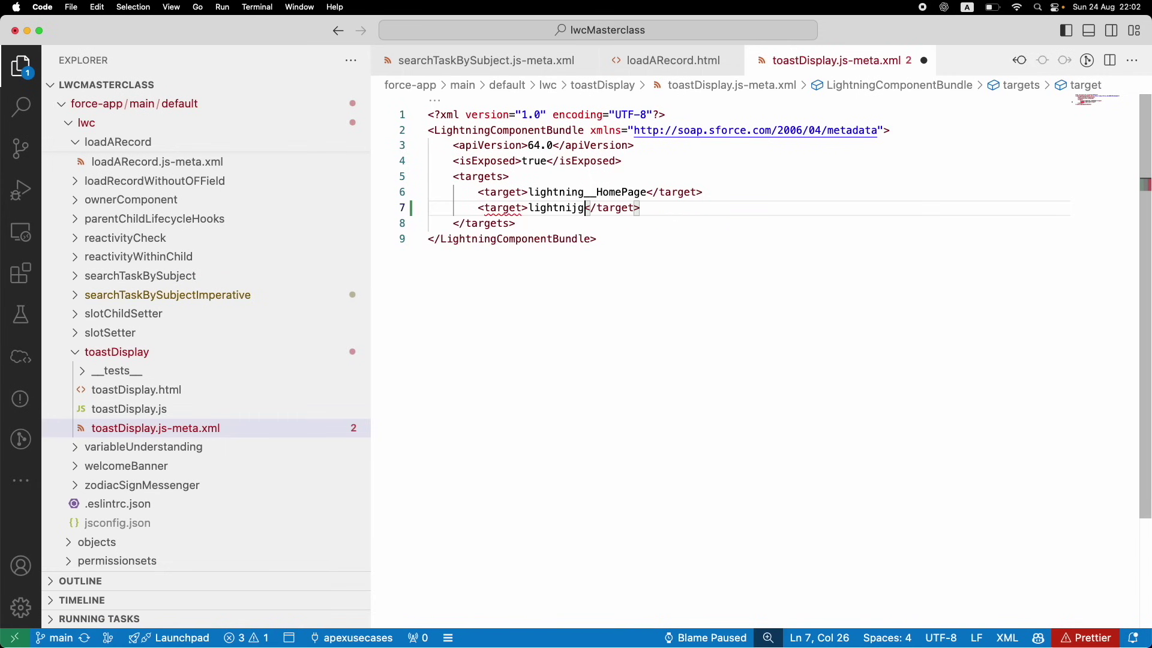
key("BackSpace")
key("BackSpace")
type("ng")
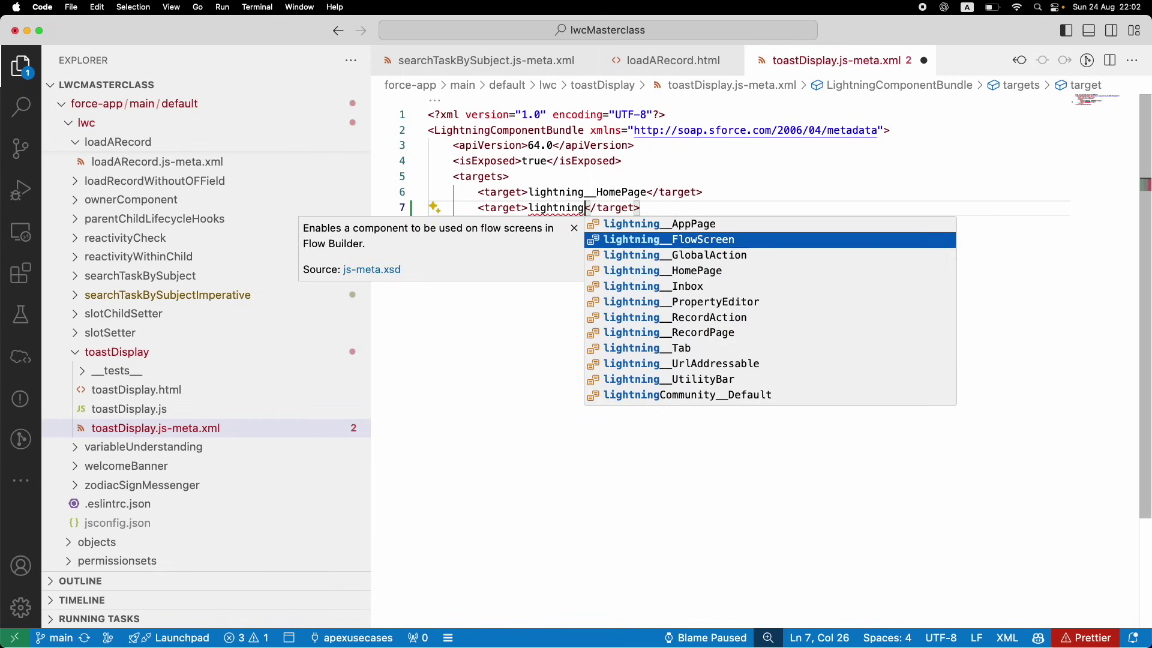
key("Down")
key("Down")
key("Down")
key("Down")
key("Down")
key("Down")
key("Down")
key("Return")
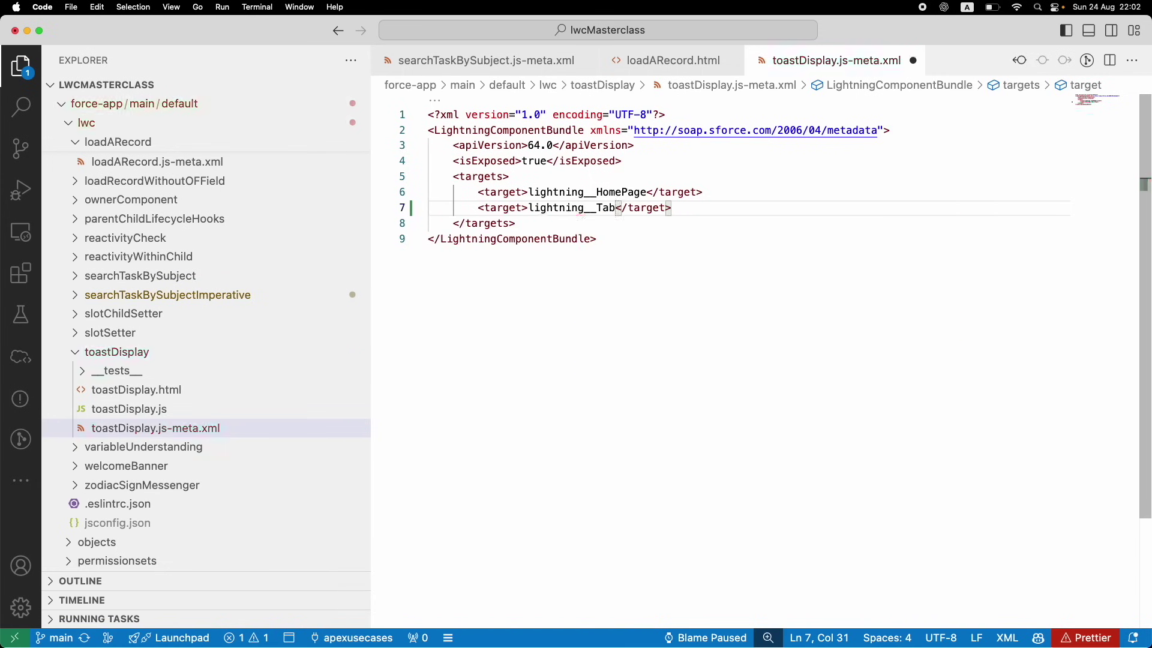
key("super+s")
left_click(540, 224)
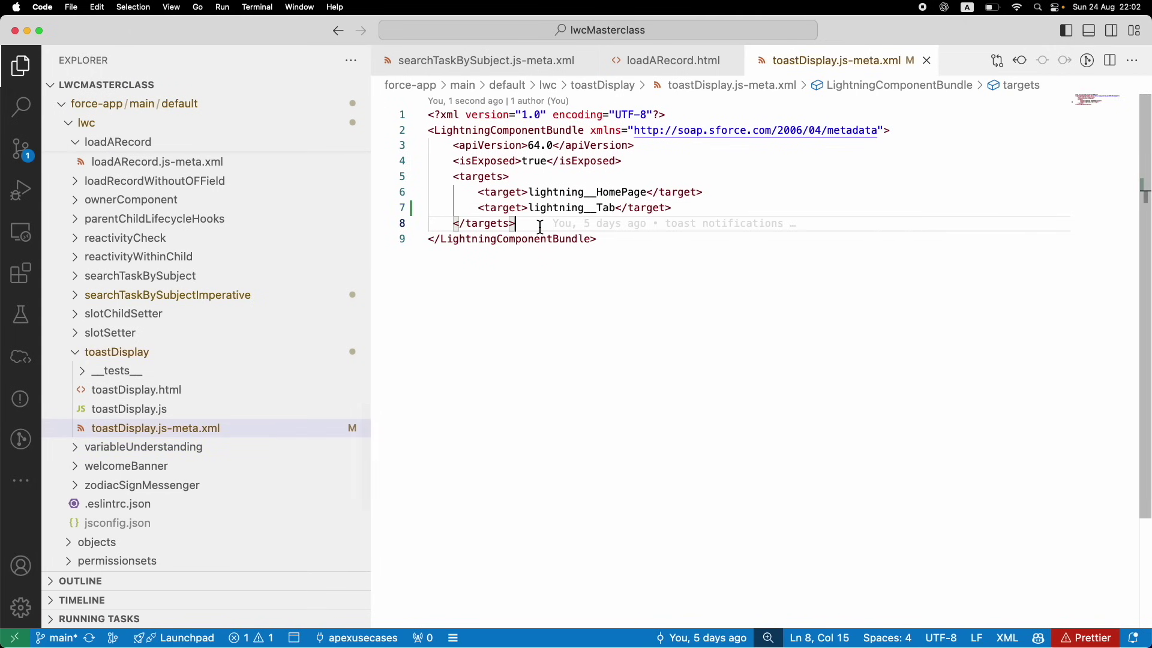
Deploy the toastDisplay folder with SFDX: Deploy This Source to Org and close the extra editor tabs.
right_click(154, 353)
left_click(227, 556)
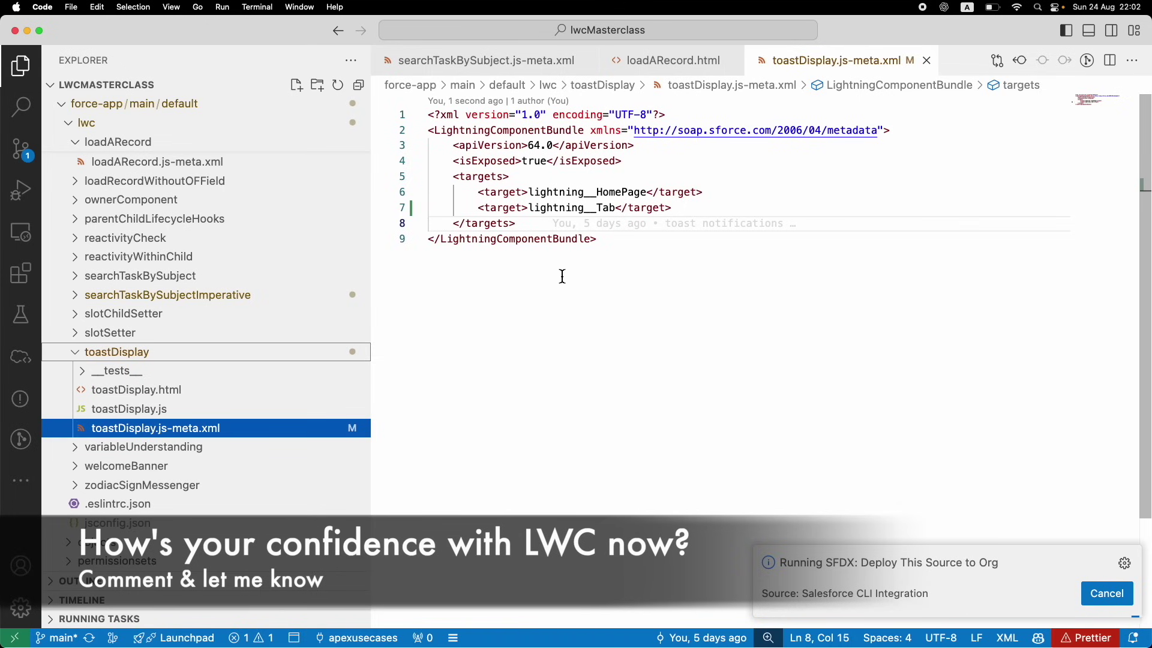
left_click(689, 66)
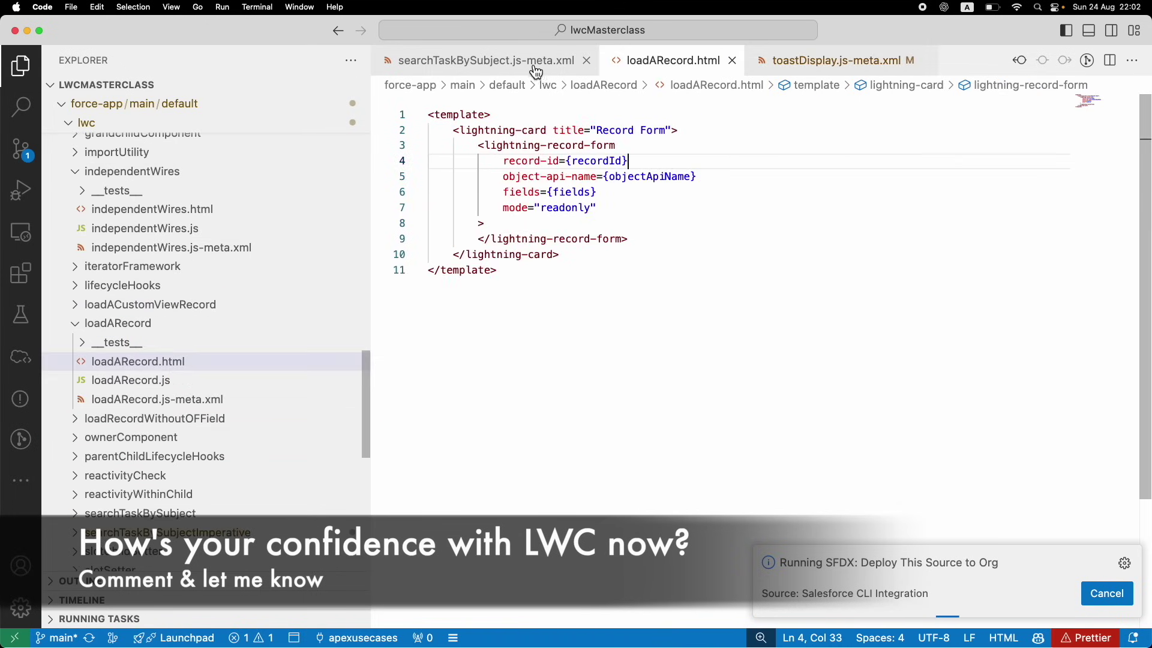
left_click(576, 62)
left_click(586, 60)
left_click(505, 60)
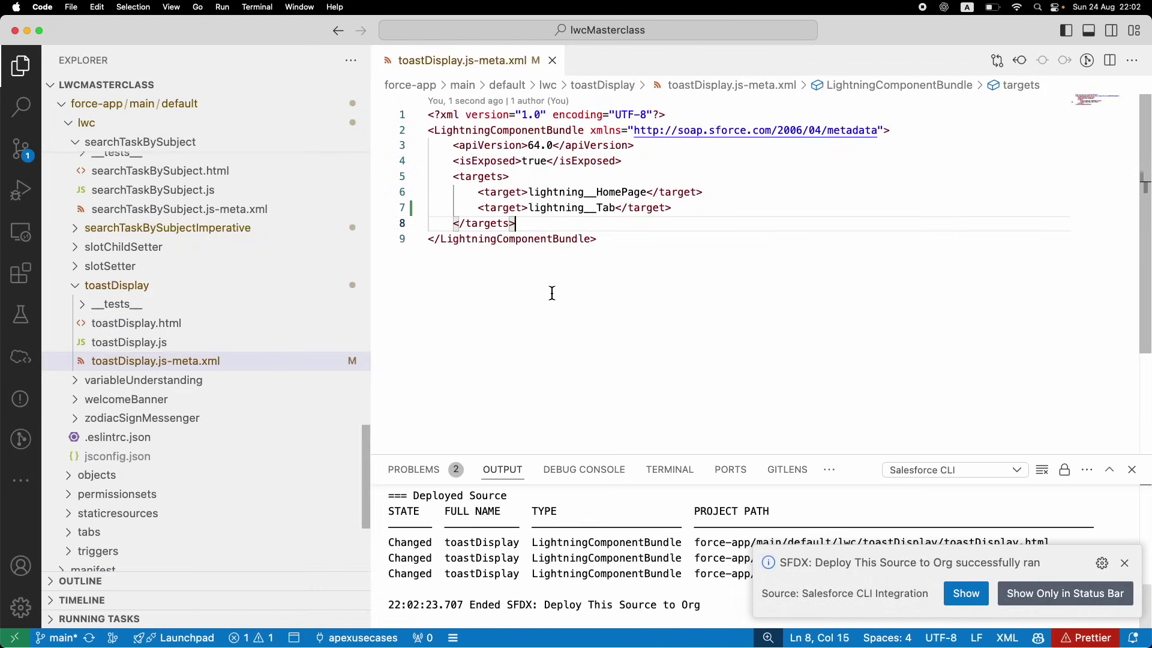
key("super+Tab")
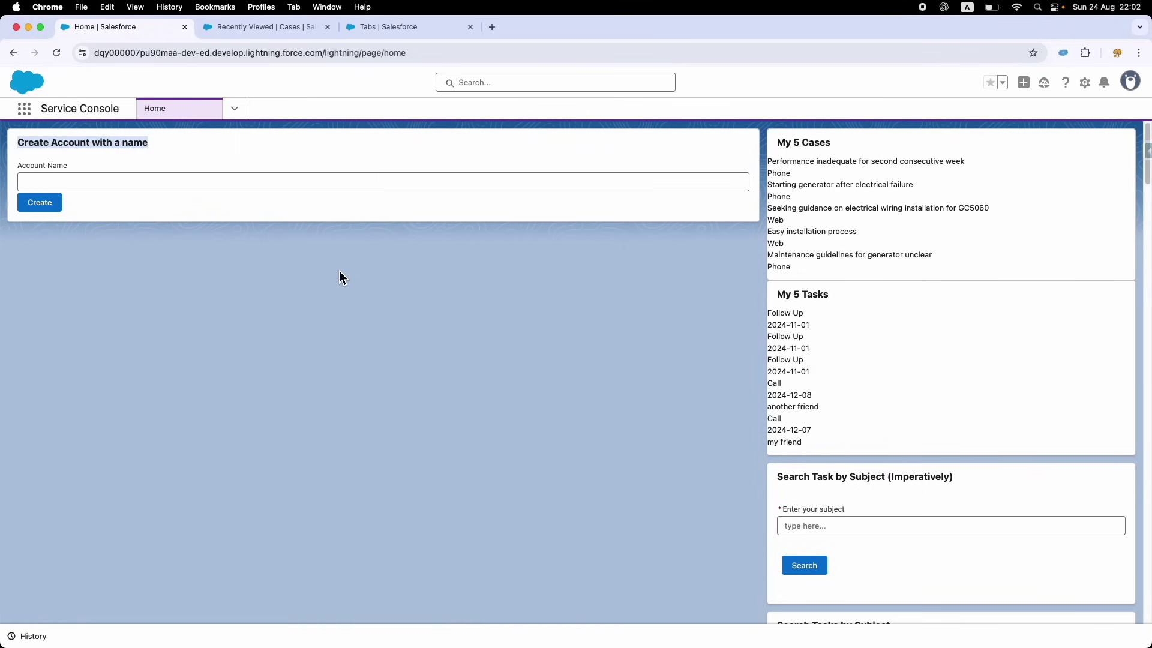
Choose c:toastDisplay, label the tab 'Display Notifications' (Display_Notifications) and give it the red Bell style.
left_click(366, 28)
left_click(373, 278)
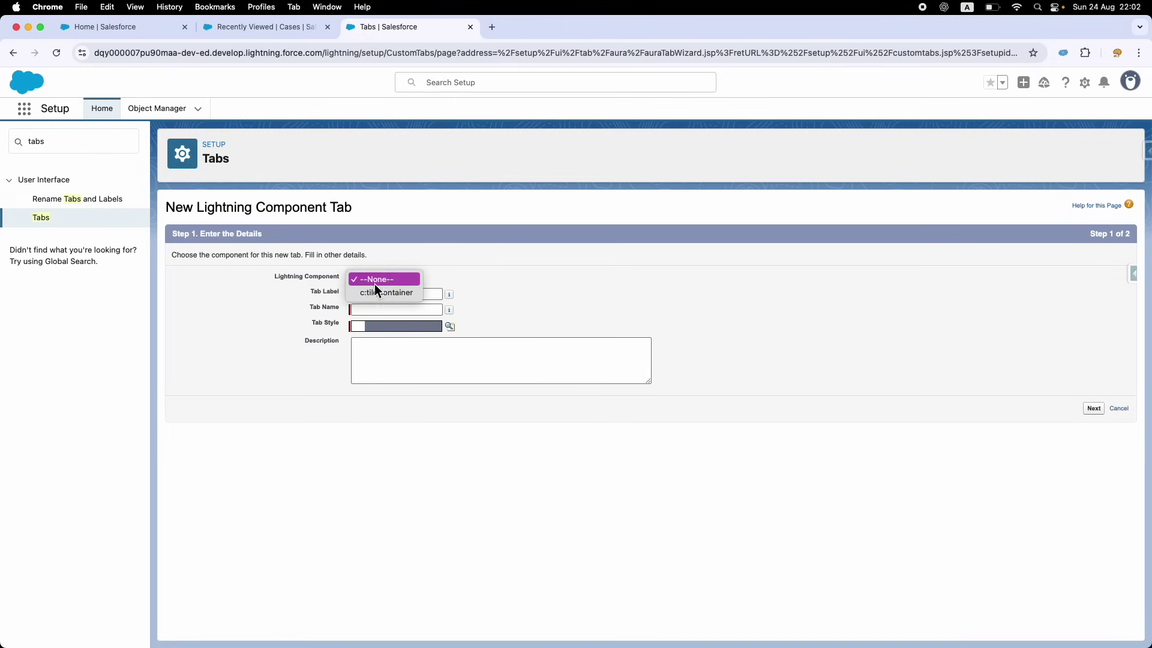
left_click(546, 278)
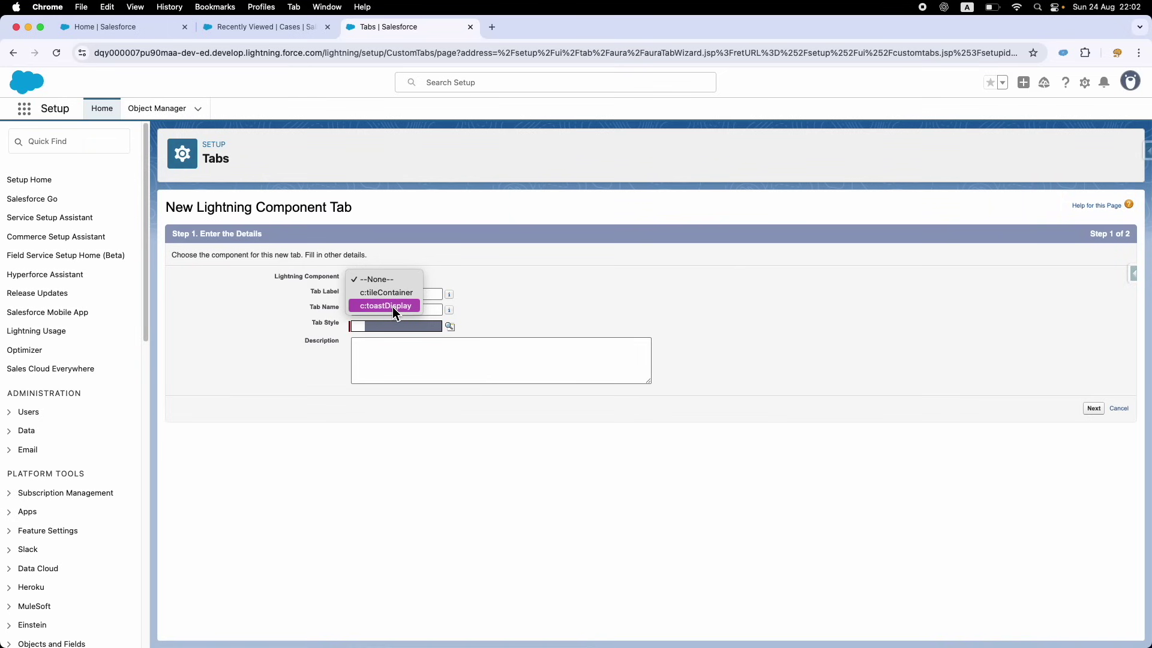
left_click(387, 306)
left_click(389, 294)
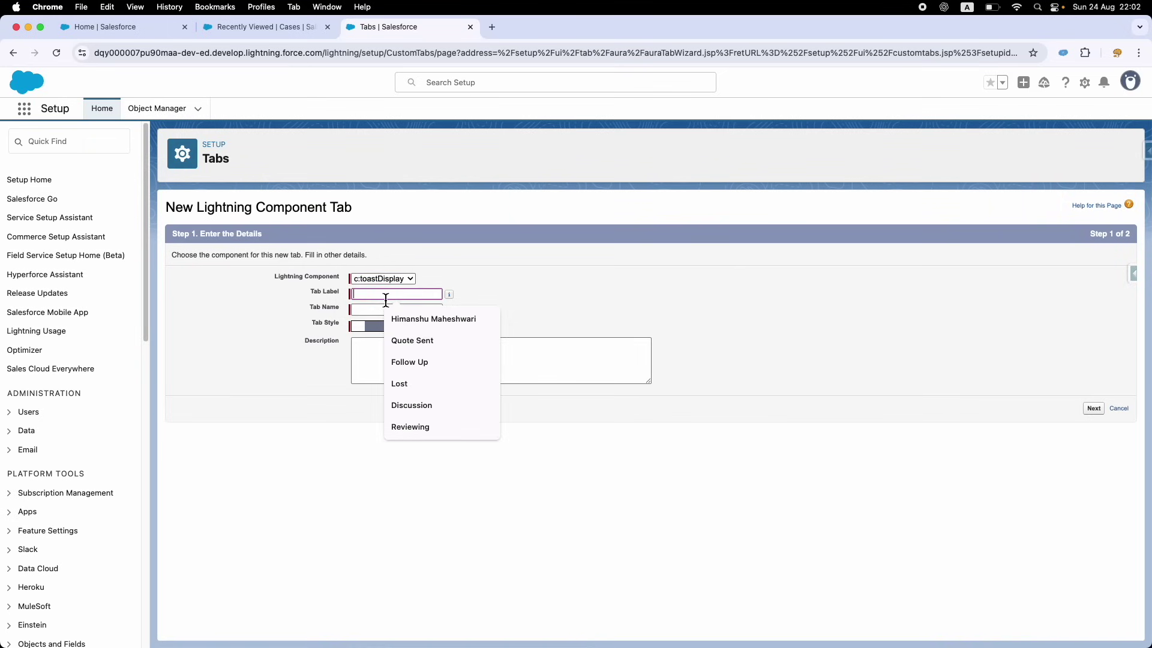
type("Display N")
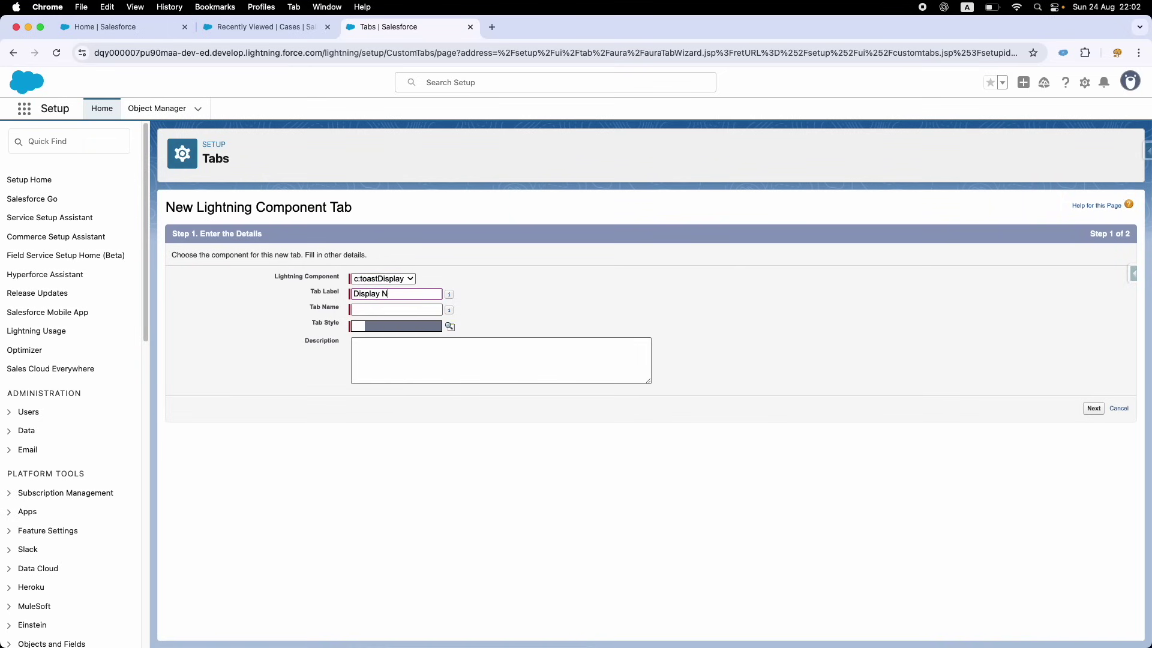
type("otifications")
left_click(449, 294)
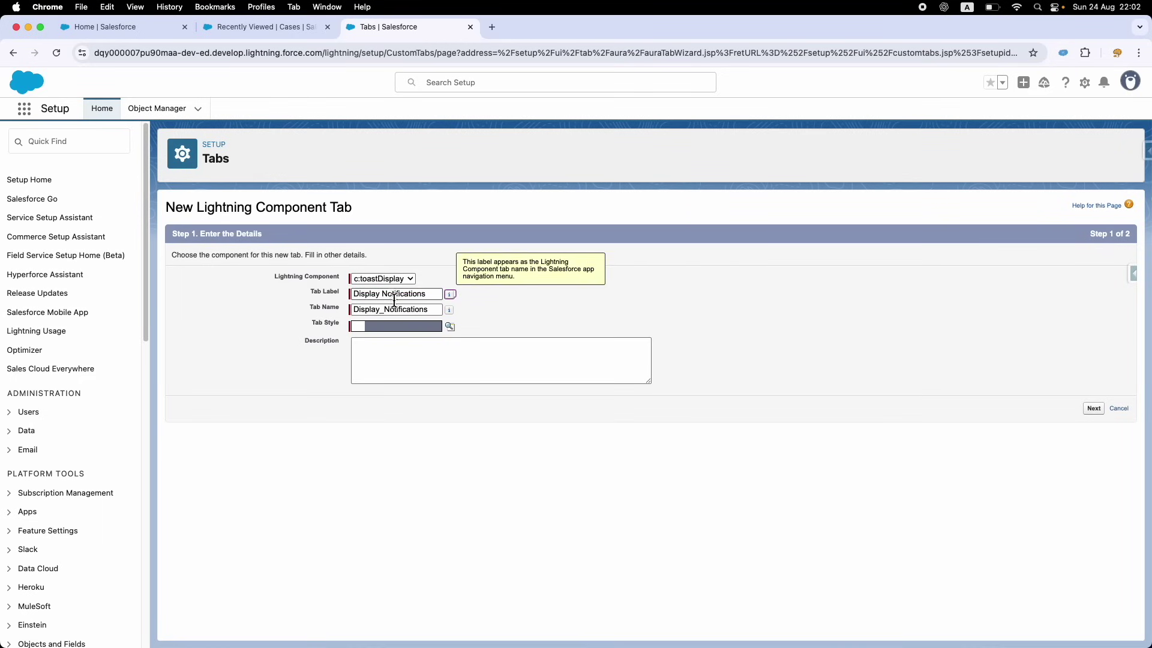
left_click(449, 326)
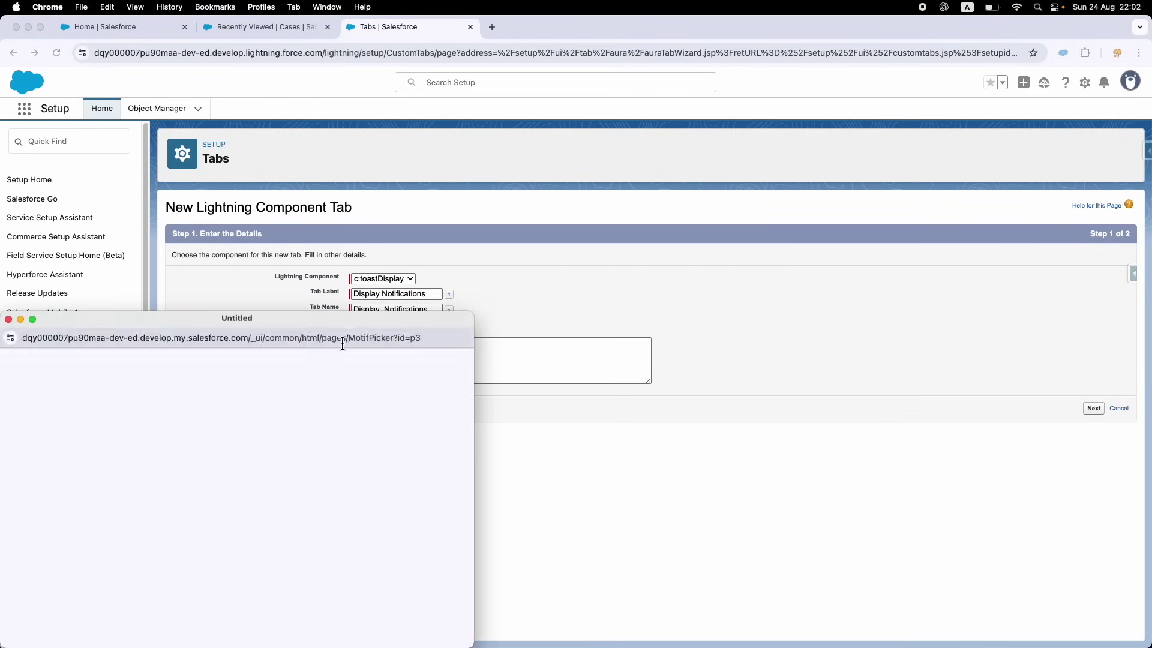
left_click_drag(298, 315, 676, 146)
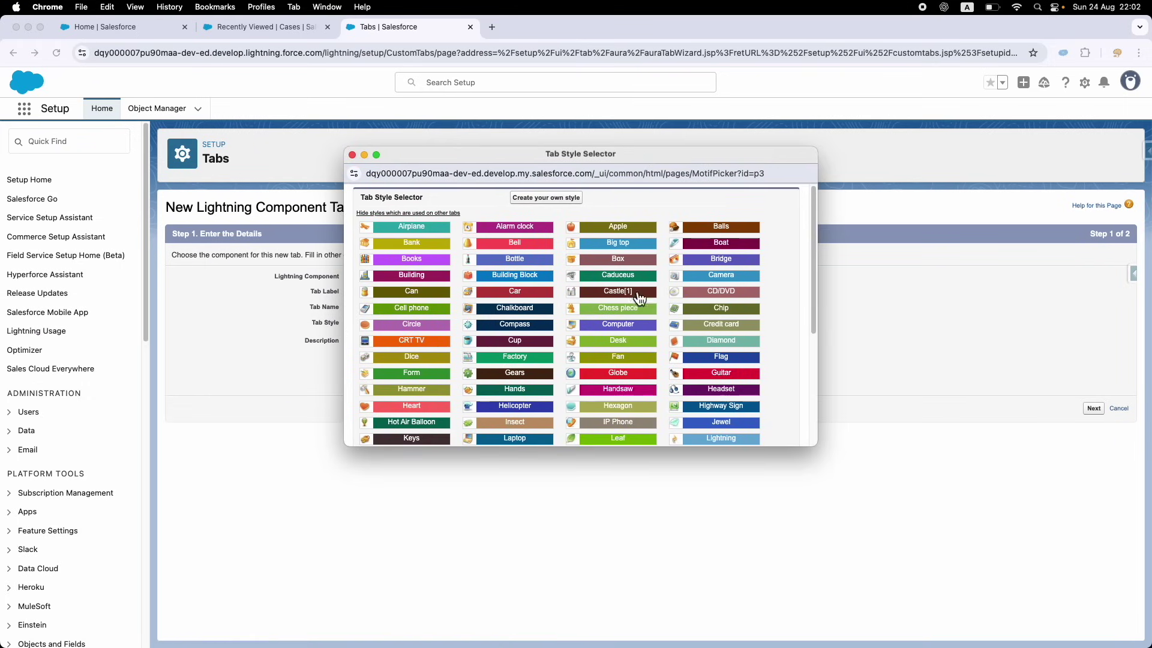
left_click(515, 243)
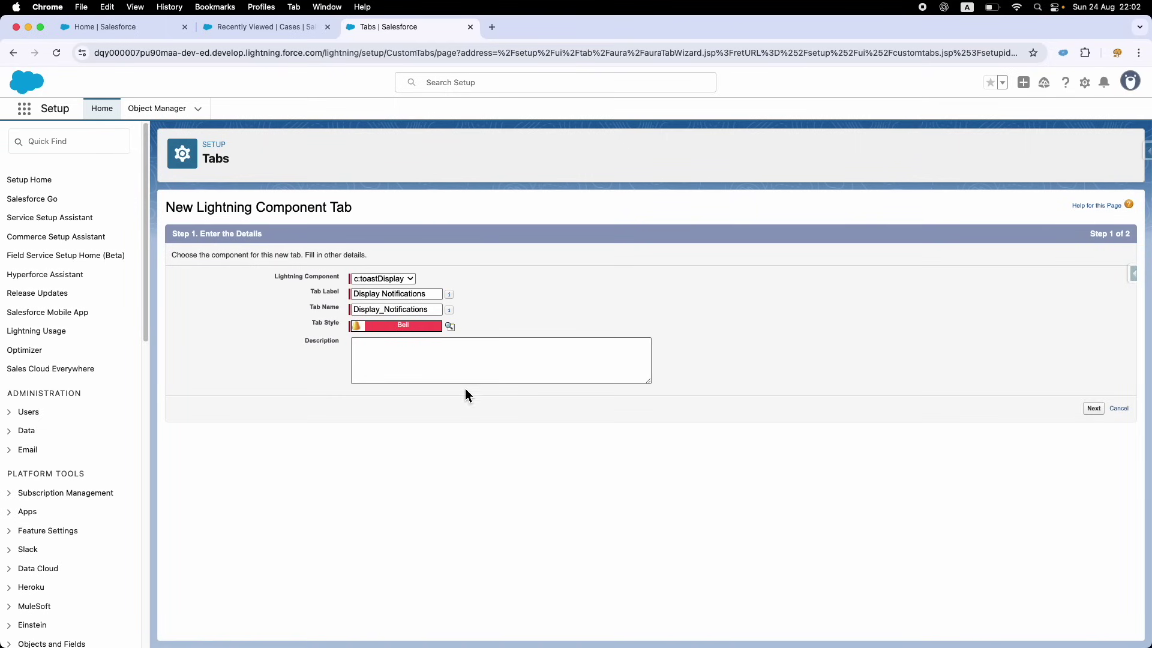
left_click(365, 372)
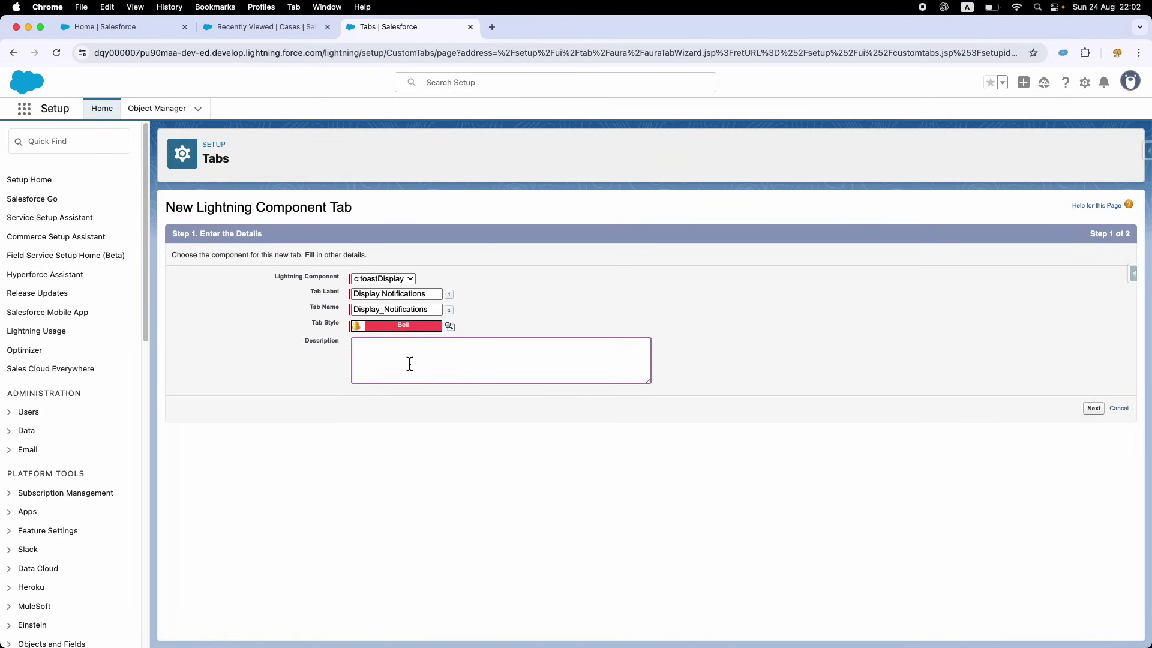
Set the tab to Tab Hidden for all profiles, Default On for System Administrator, and save it.
left_click(1094, 409)
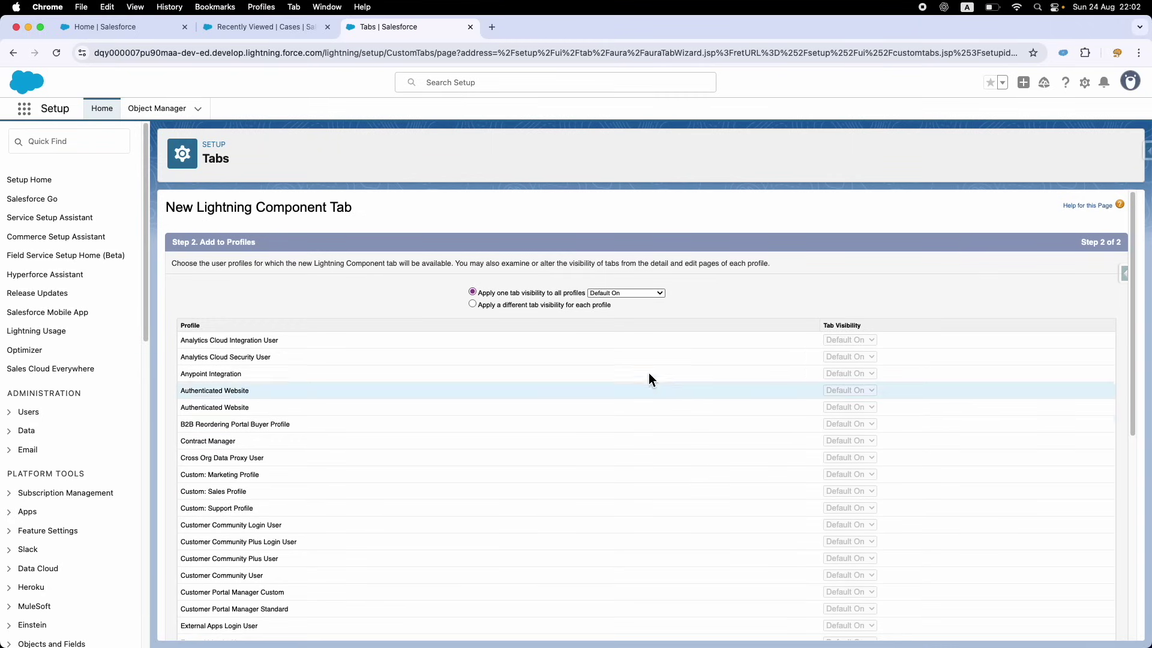
left_click(613, 293)
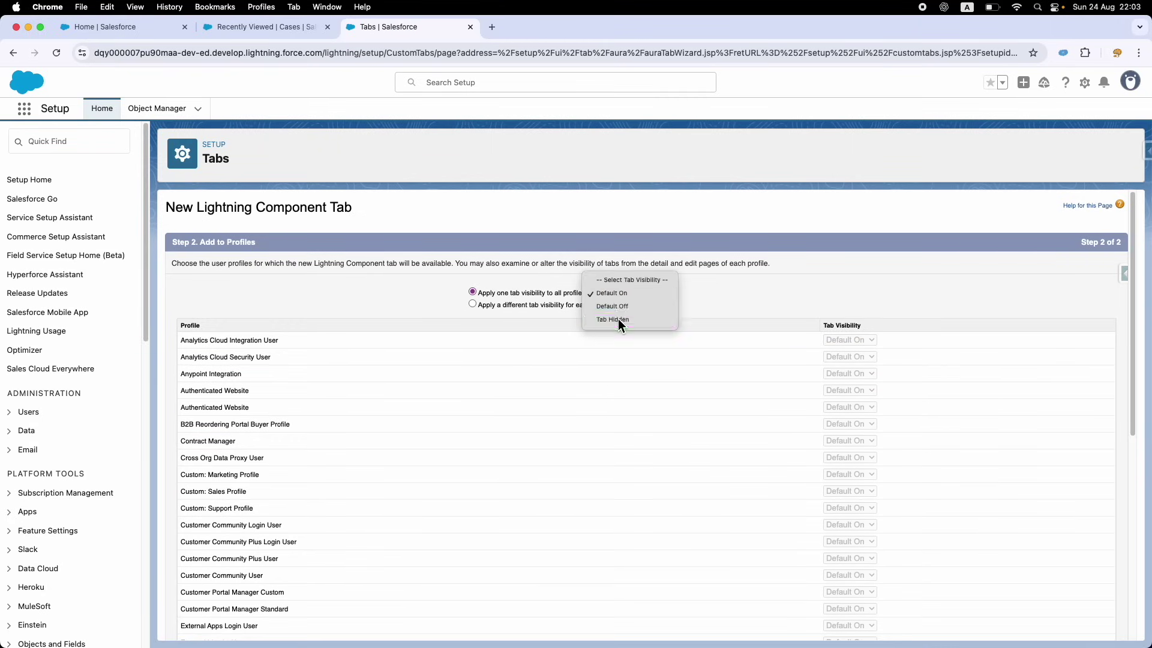
left_click(622, 319)
left_click(541, 308)
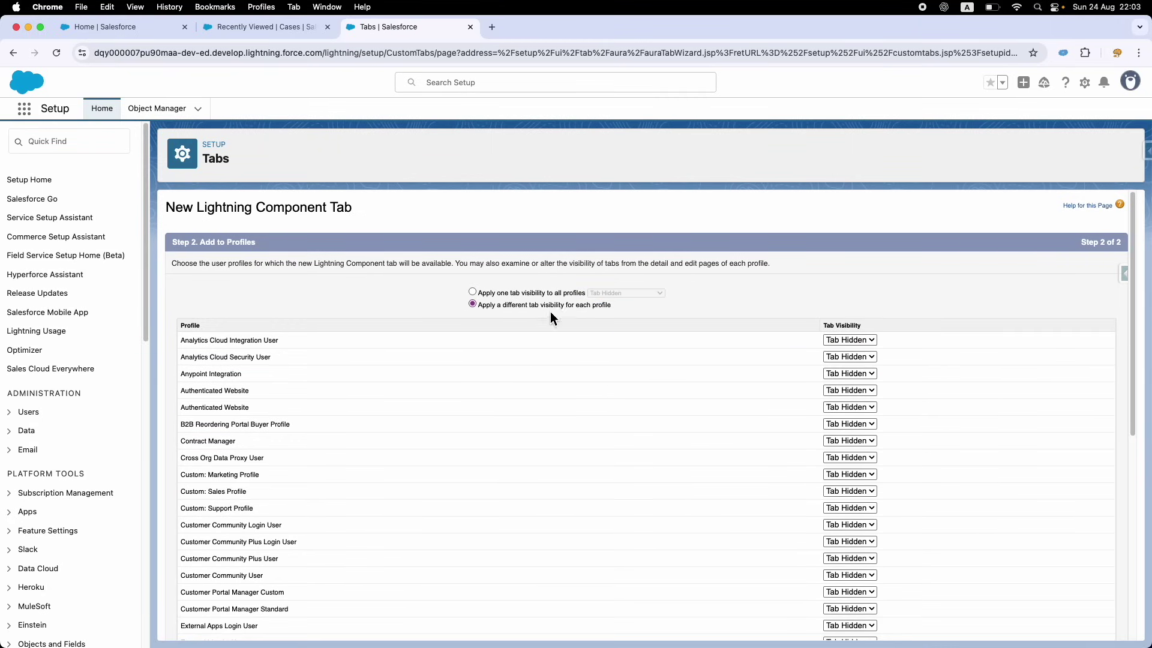
scroll(422, 549, "down", 2)
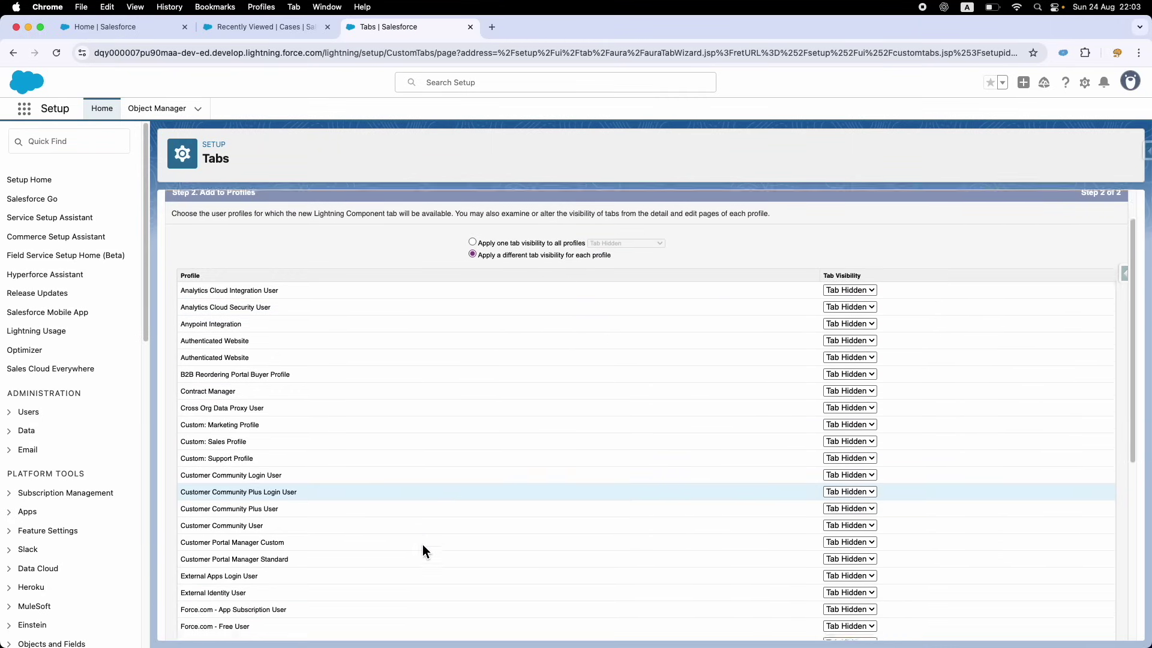
scroll(360, 569, "down", 10)
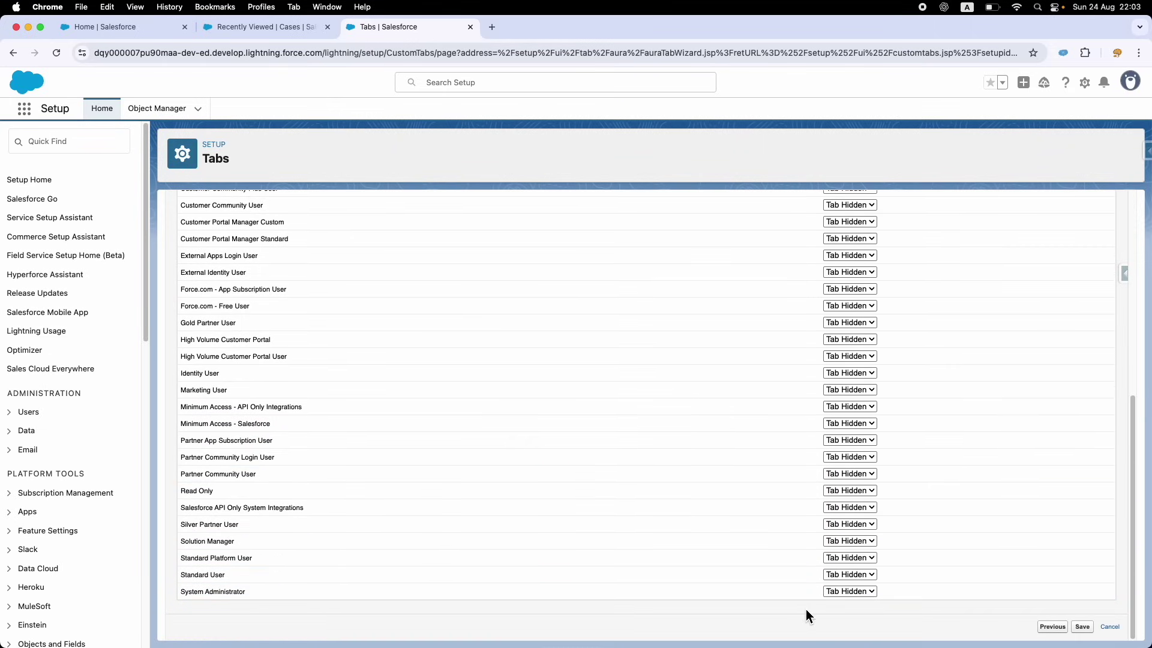
left_click(836, 591)
left_click(841, 570)
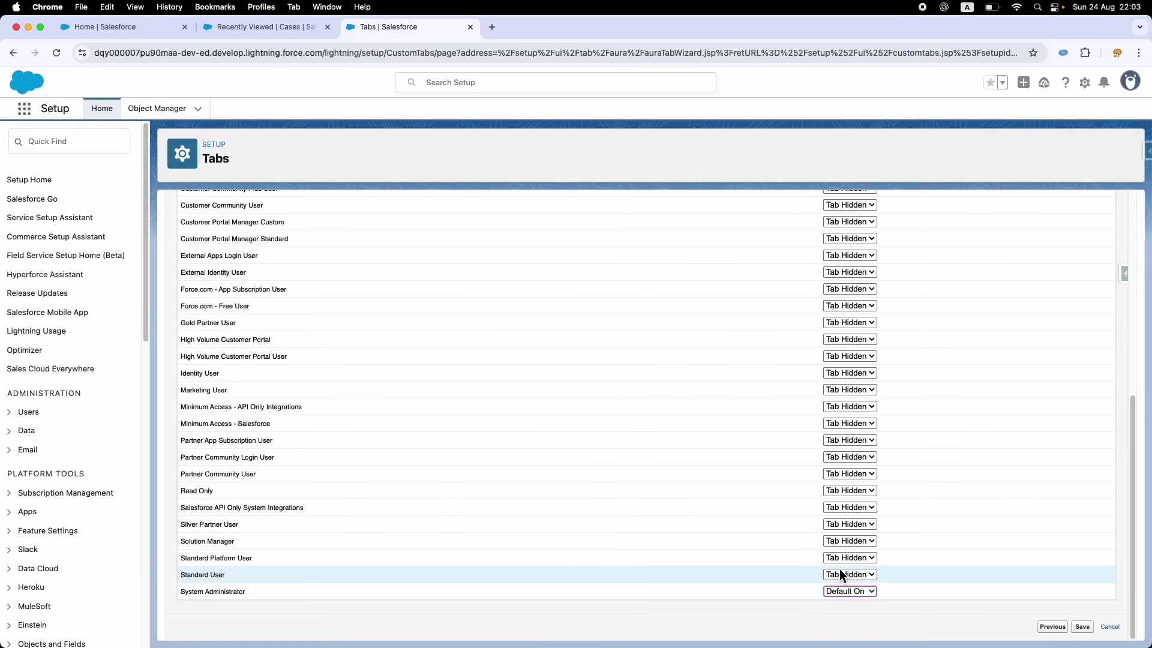
left_click(720, 615)
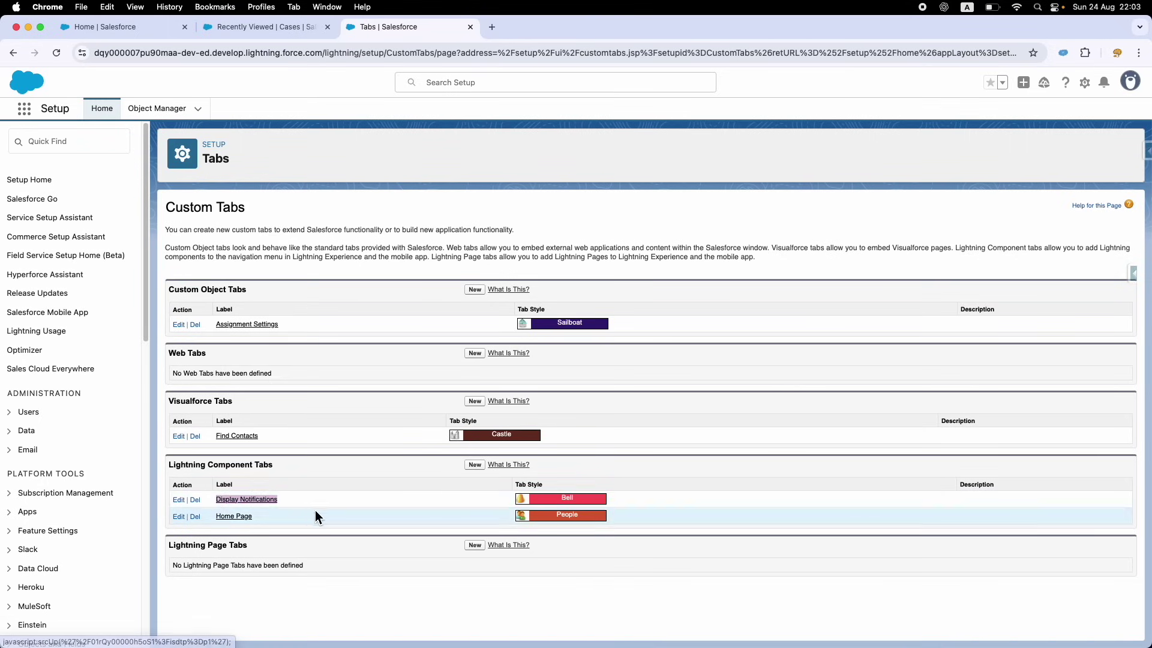
Return to the Service Console Home browser tab and reload it to pick up the new tab.
left_click_drag(298, 501, 215, 499)
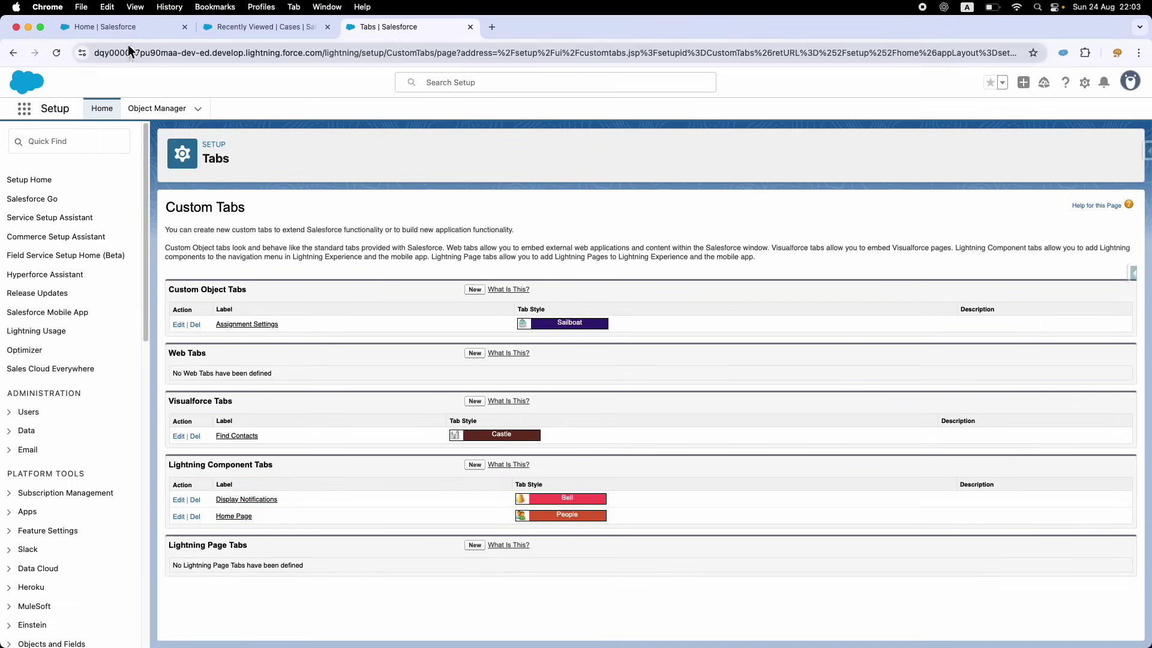
left_click(123, 27)
key("super+r")
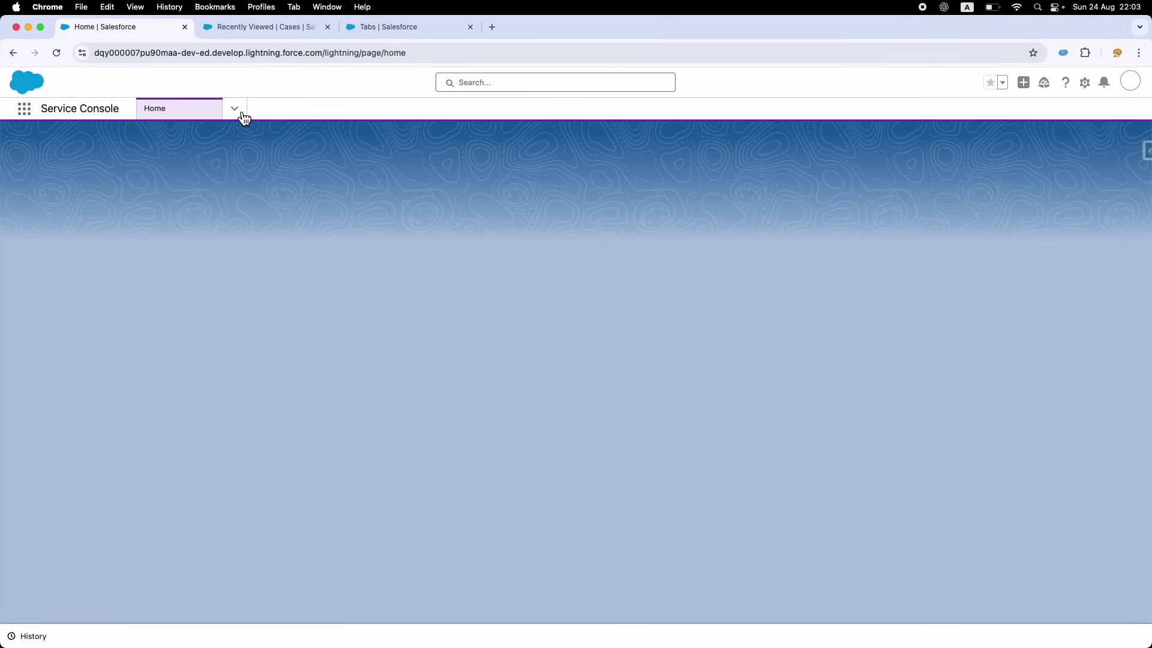
Edit the Service Console navigation bar and add the Display Notifications item.
left_click(234, 108)
scroll(196, 300, "down", 2)
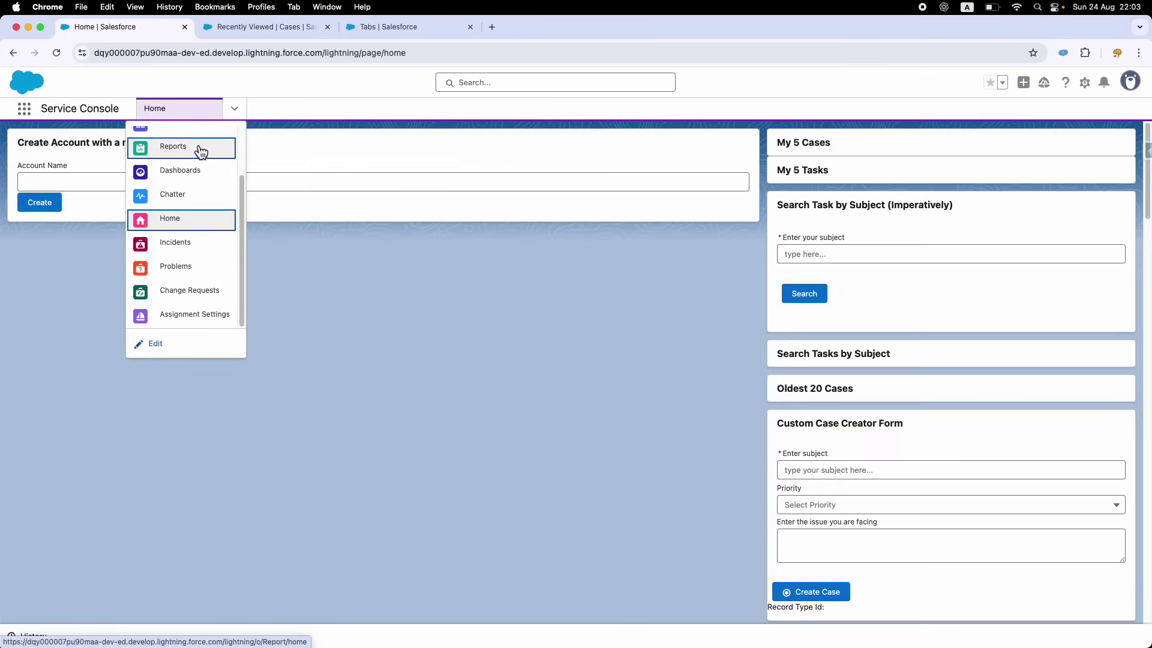
scroll(192, 188, "up", 3)
left_click(157, 344)
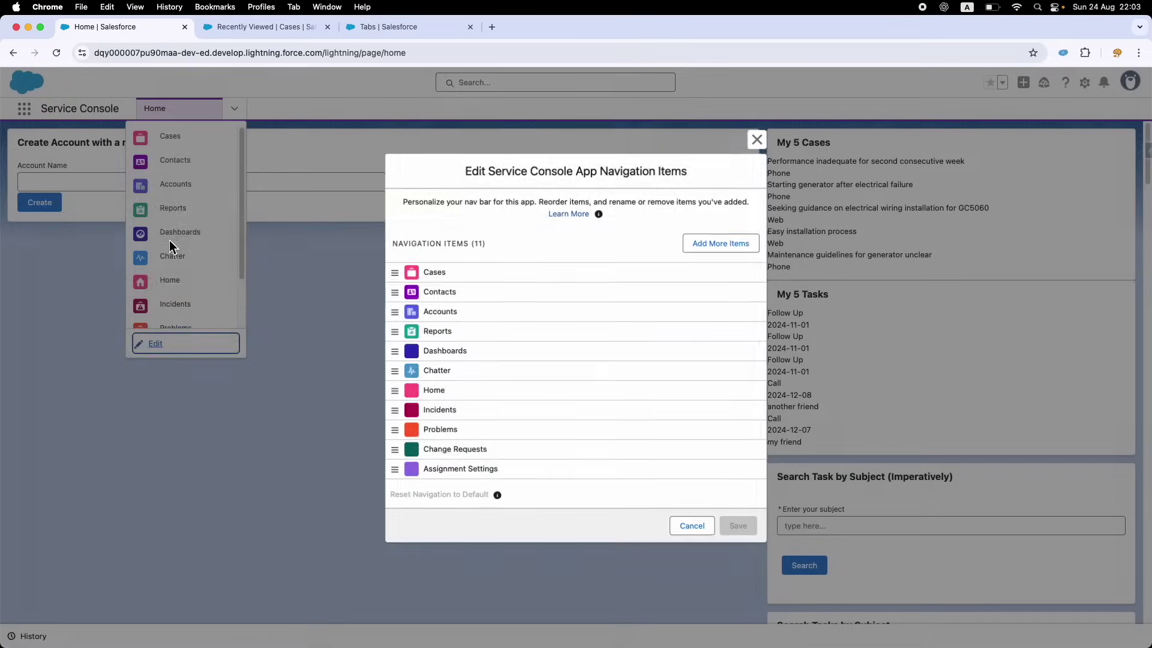
left_click(722, 243)
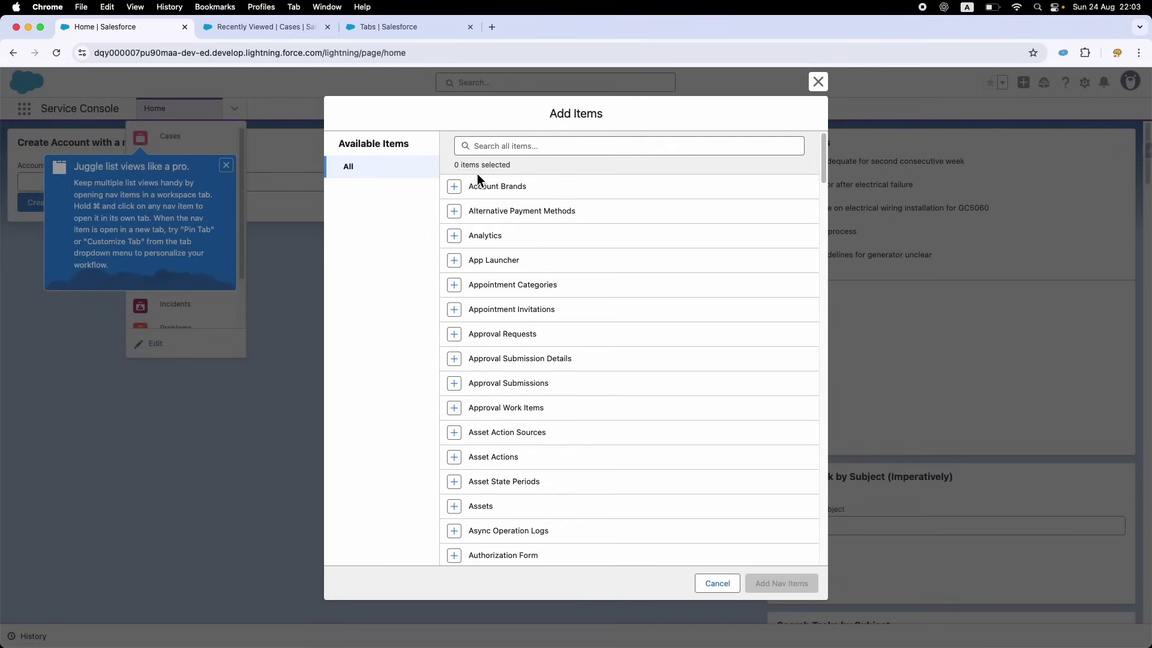
type("Display Notifications")
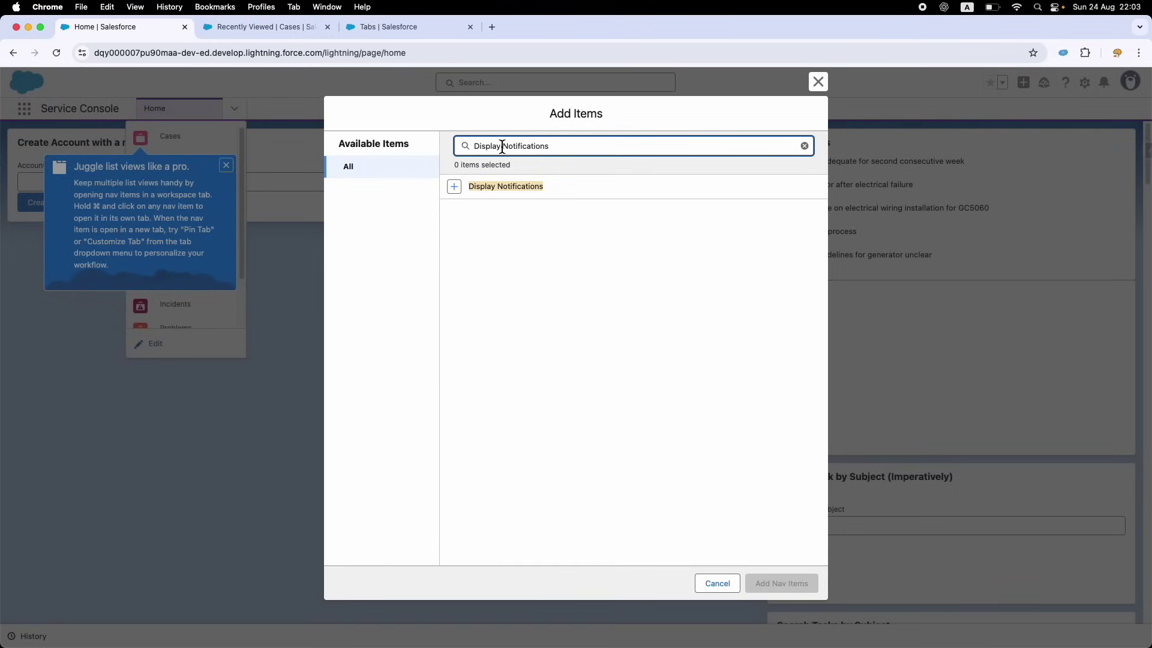
left_click(463, 191)
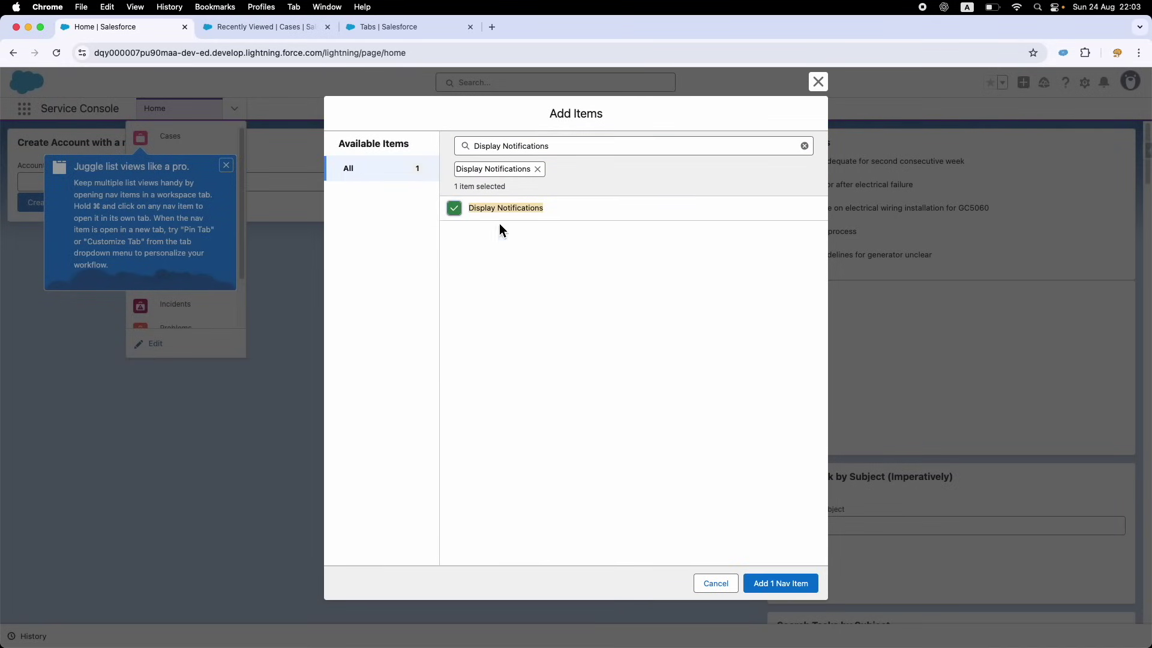
left_click(811, 585)
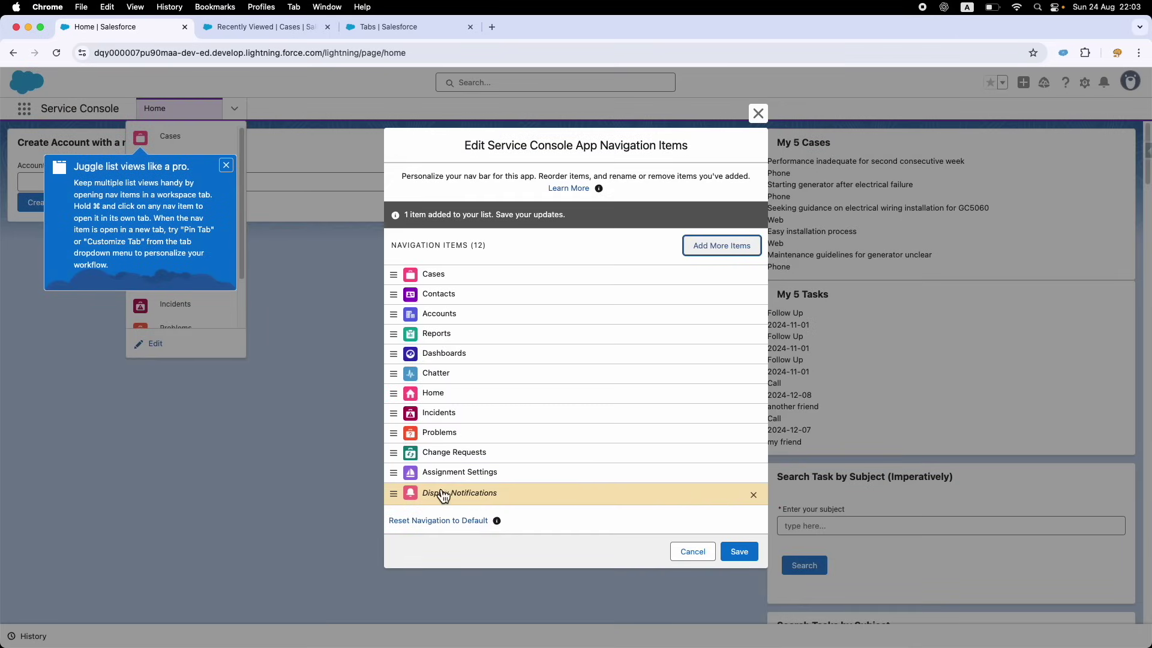
Drag Display Notifications to the top of the navigation items and save.
left_click_drag(442, 490, 445, 238)
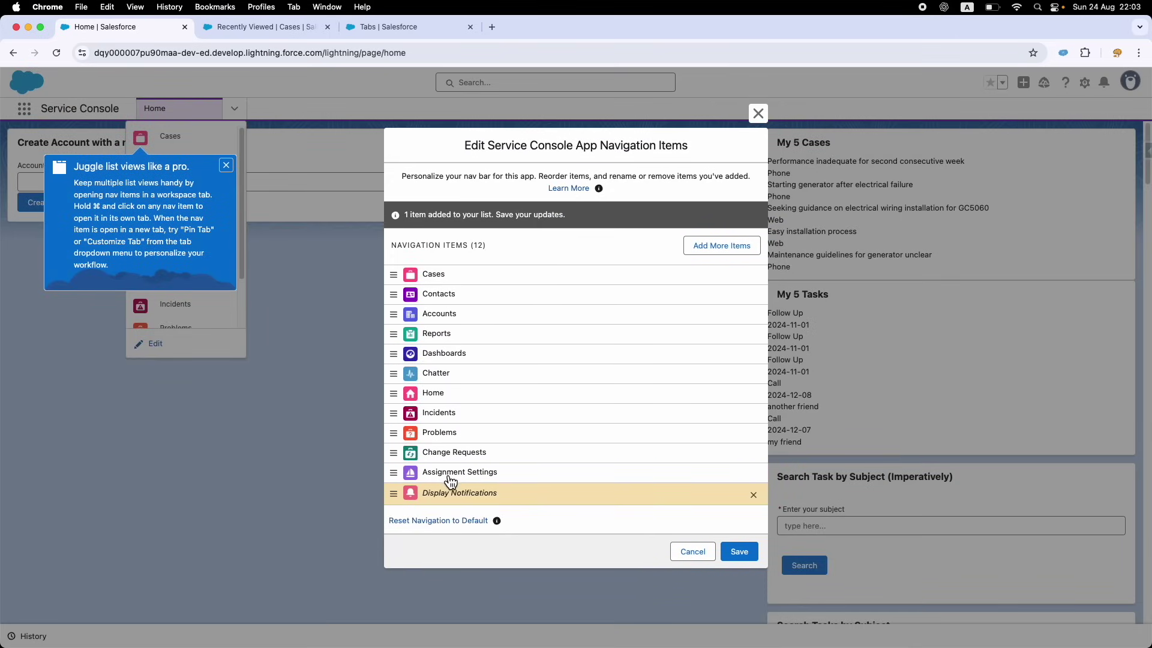
left_click_drag(451, 491, 446, 243)
left_click(739, 551)
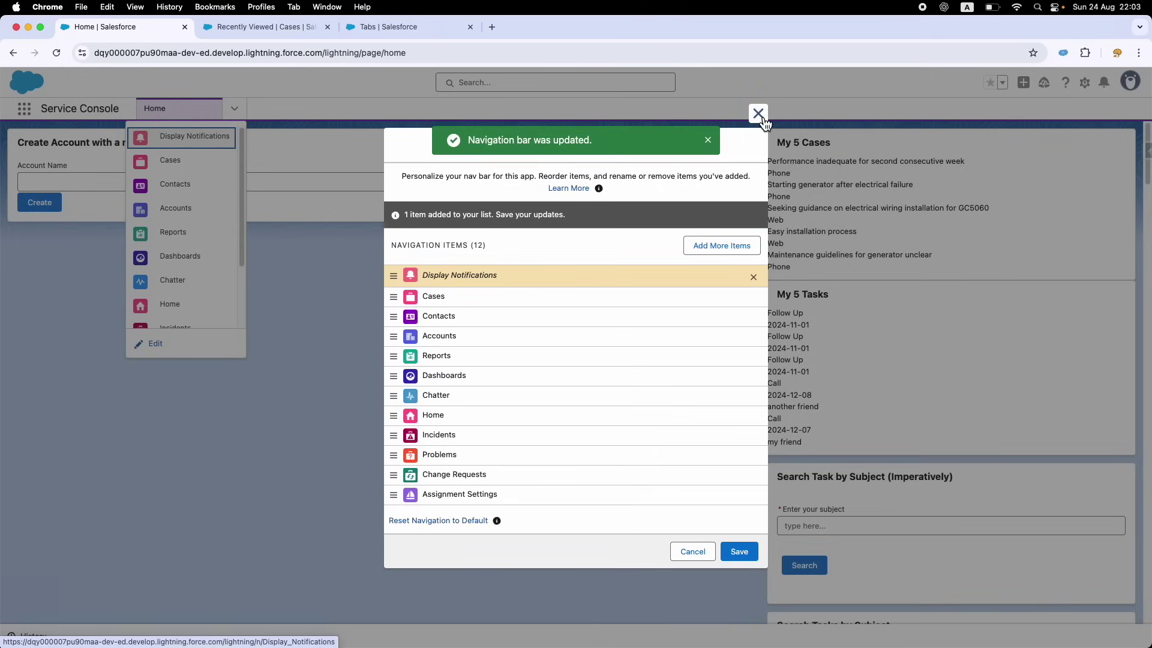
Open Display Notifications from the nav menu, then Cases, then Display Notifications again.
left_click(758, 114)
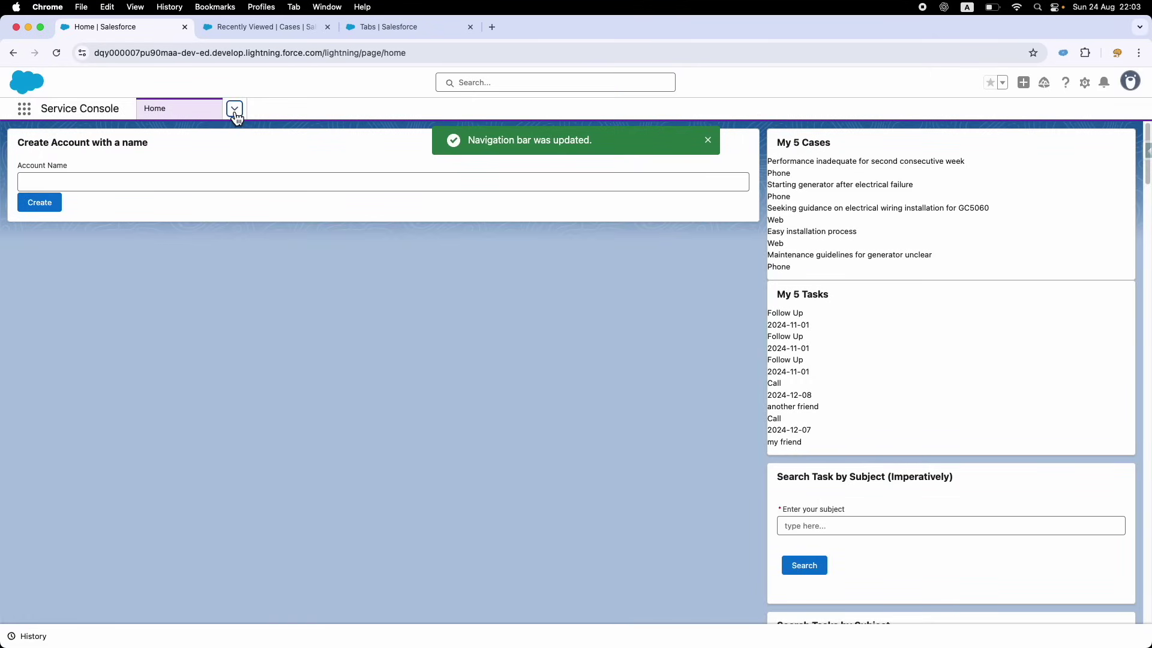
left_click(234, 111)
left_click(206, 140)
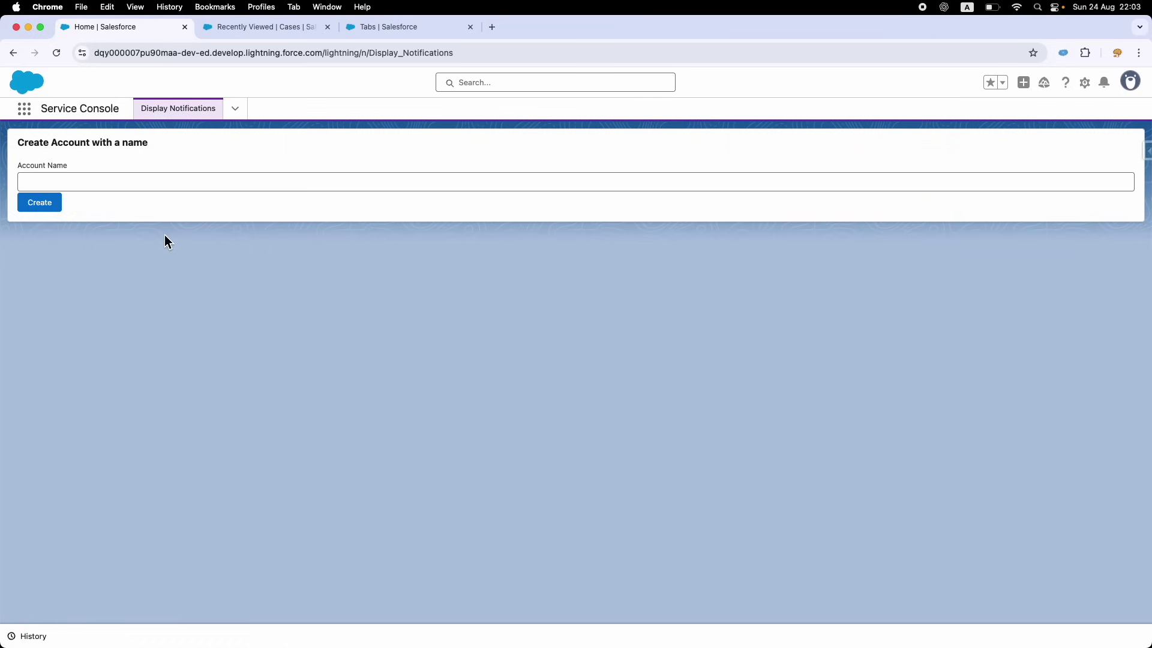
left_click(243, 111)
left_click(207, 158)
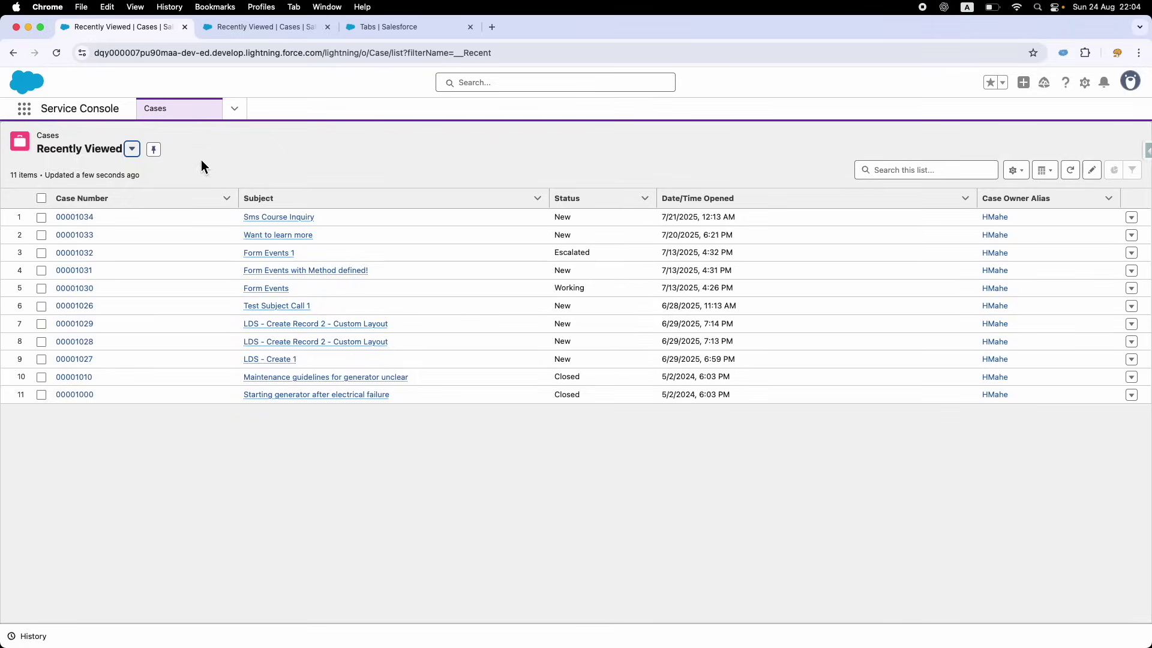
left_click(235, 110)
left_click(177, 137)
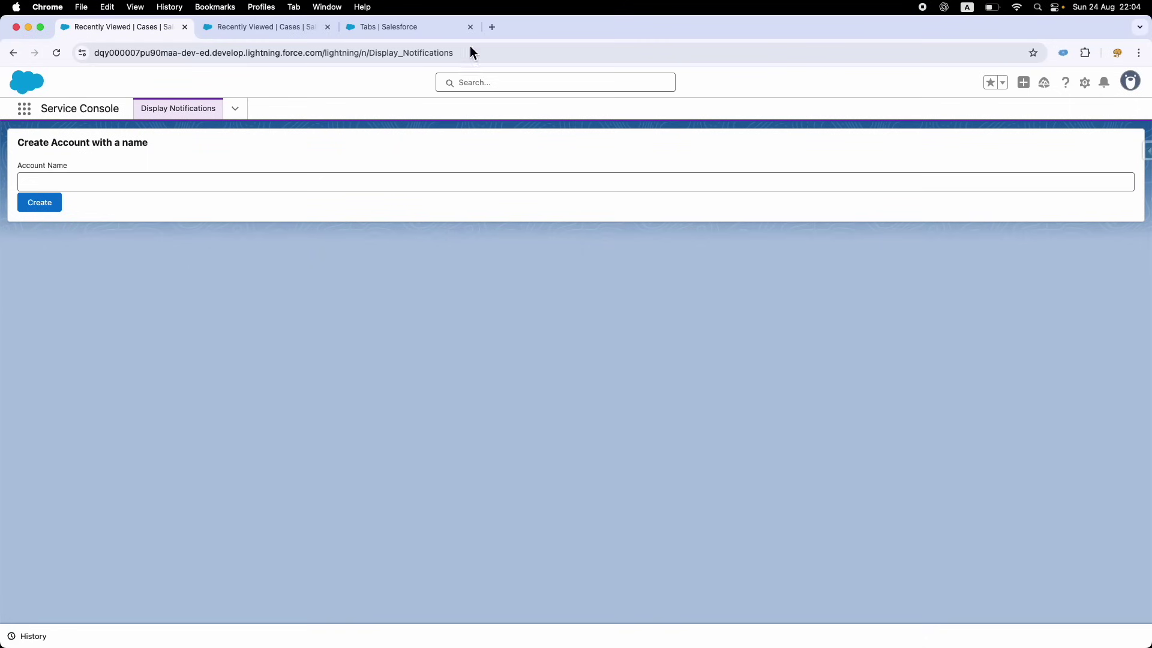
Inspect the Display Notifications page URL, then return to the Setup Custom Tabs page.
left_click_drag(470, 51, 313, 52)
left_click(338, 53)
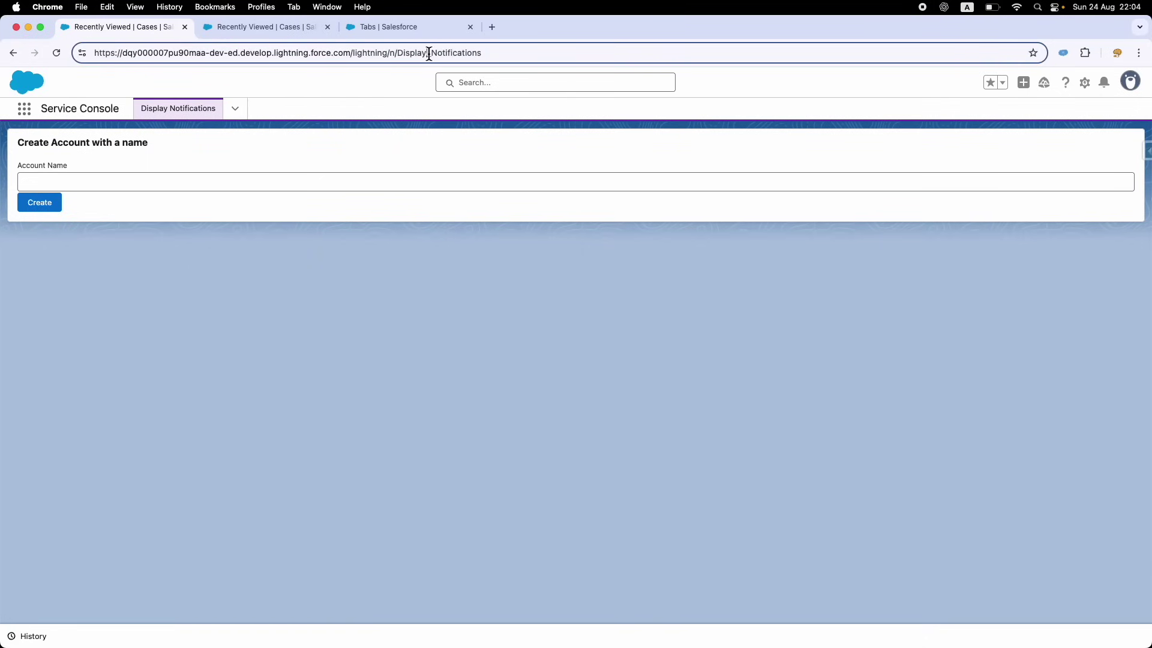
left_click(532, 52)
left_click(345, 88)
left_click(419, 55)
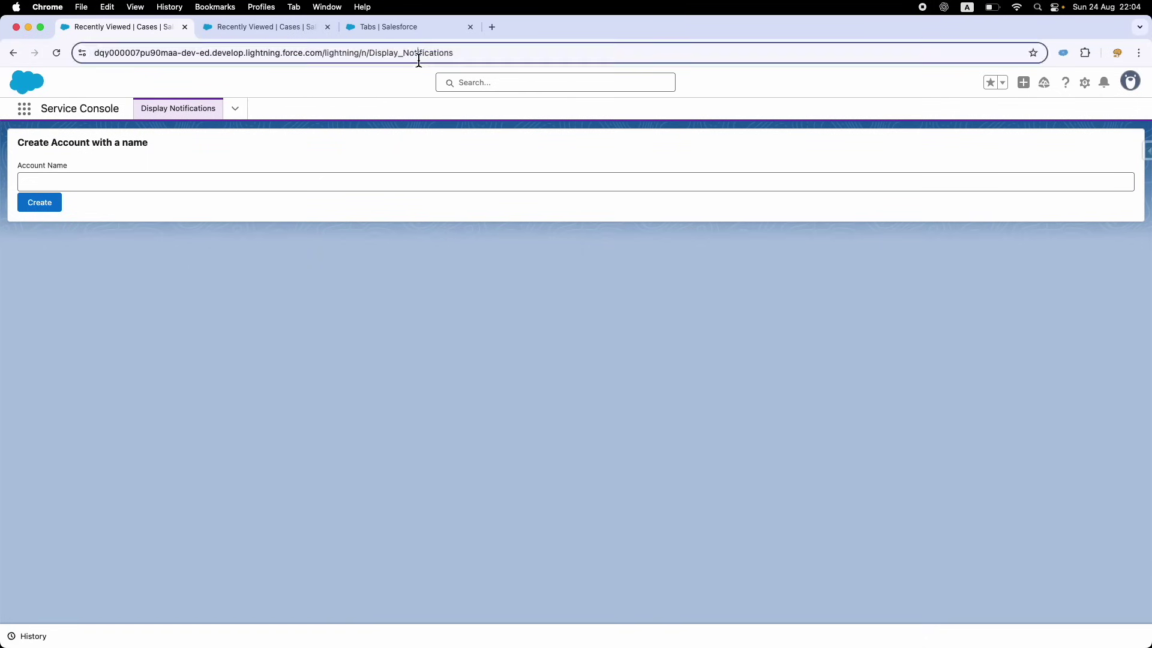
left_click(382, 27)
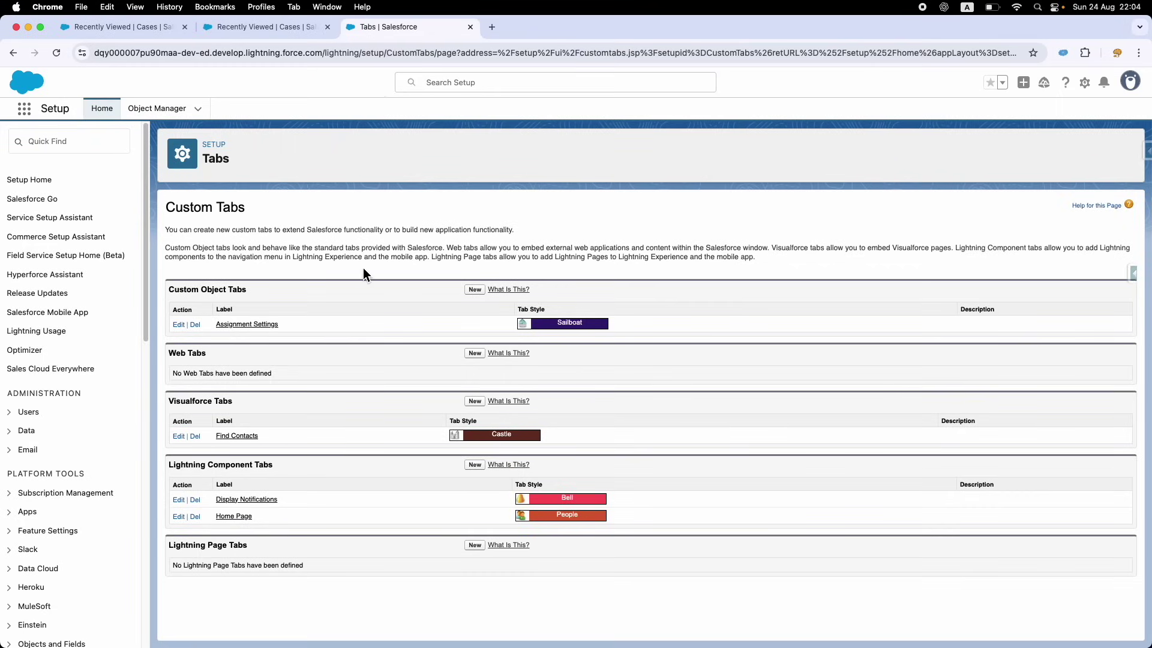
Review the Display Notifications Lightning Component tab definition, then return to the Service Console browser tab.
left_click(237, 501)
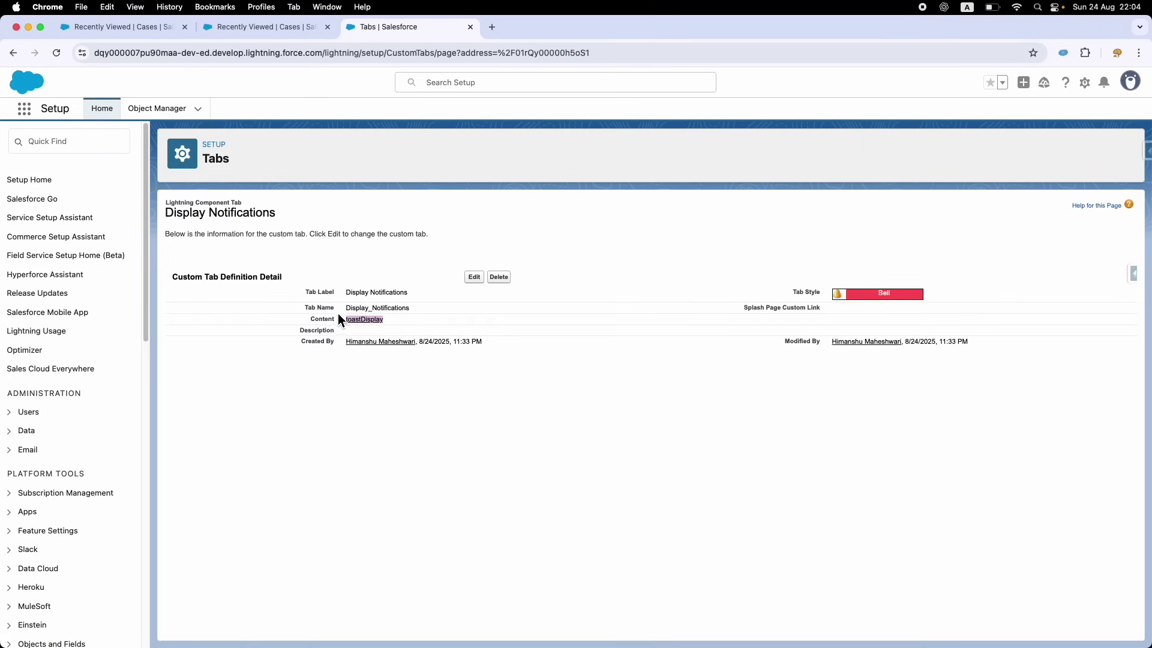
left_click(124, 34)
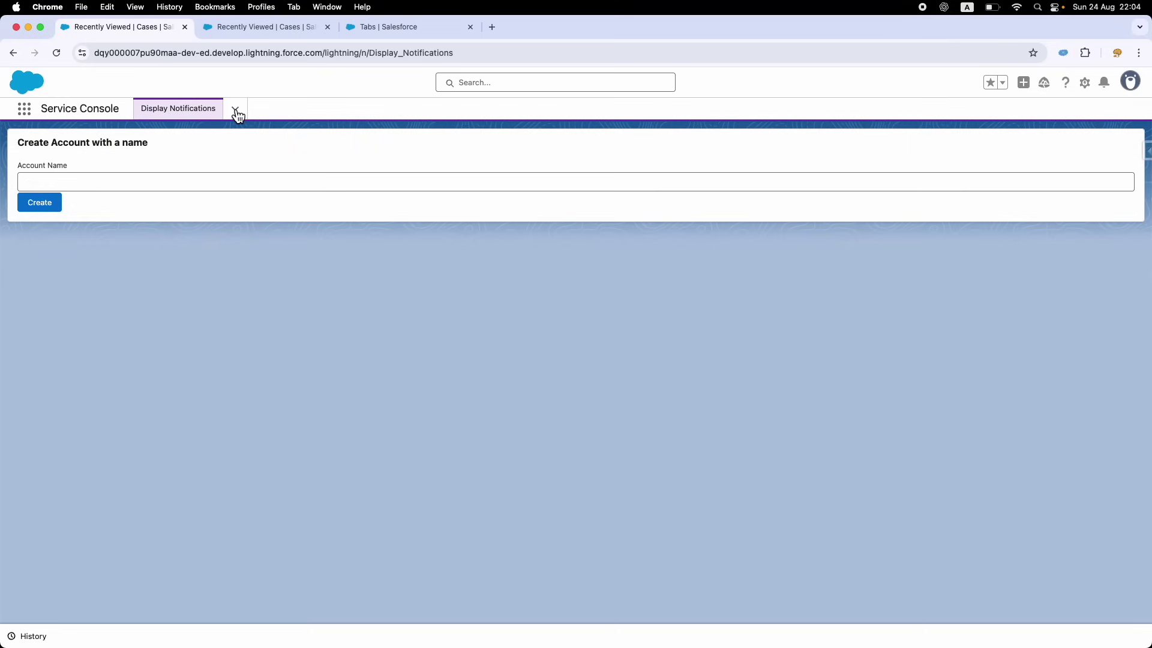
Search 'Display' in App Launcher and open Display Notifications.
left_click(24, 117)
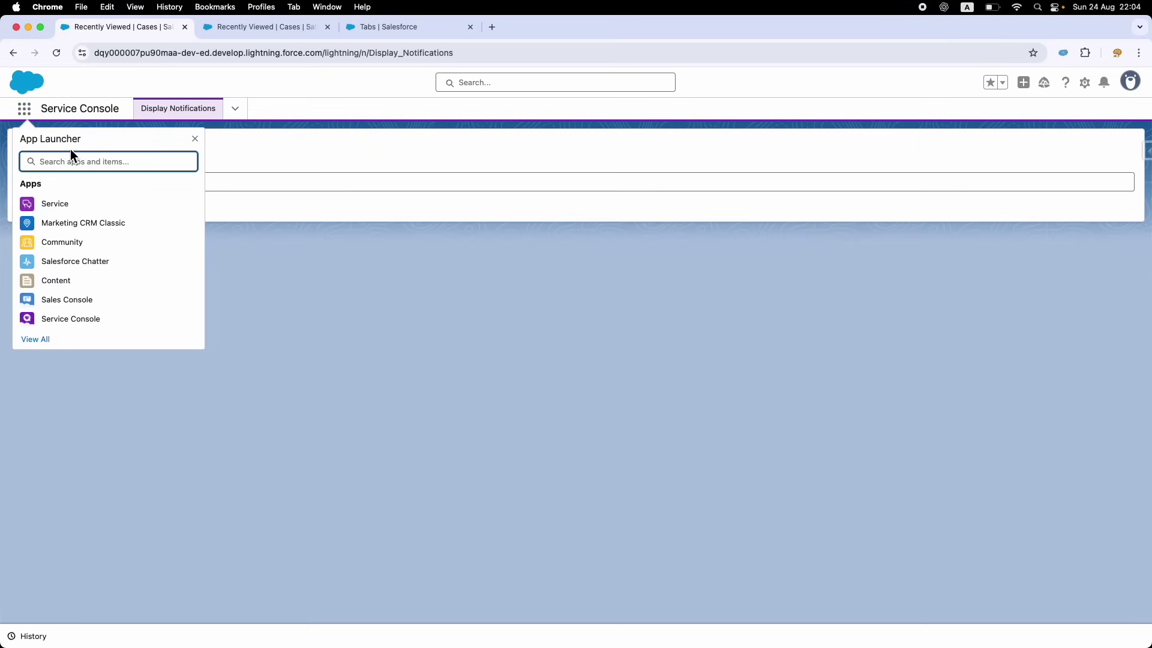
type("Display N")
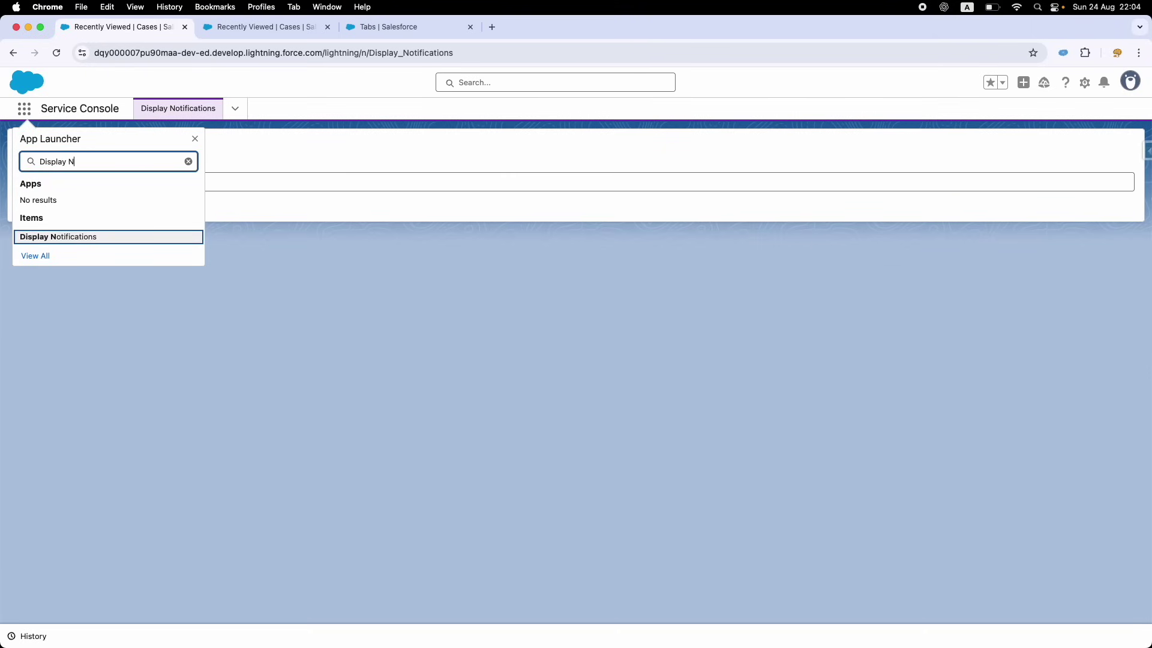
left_click(79, 238)
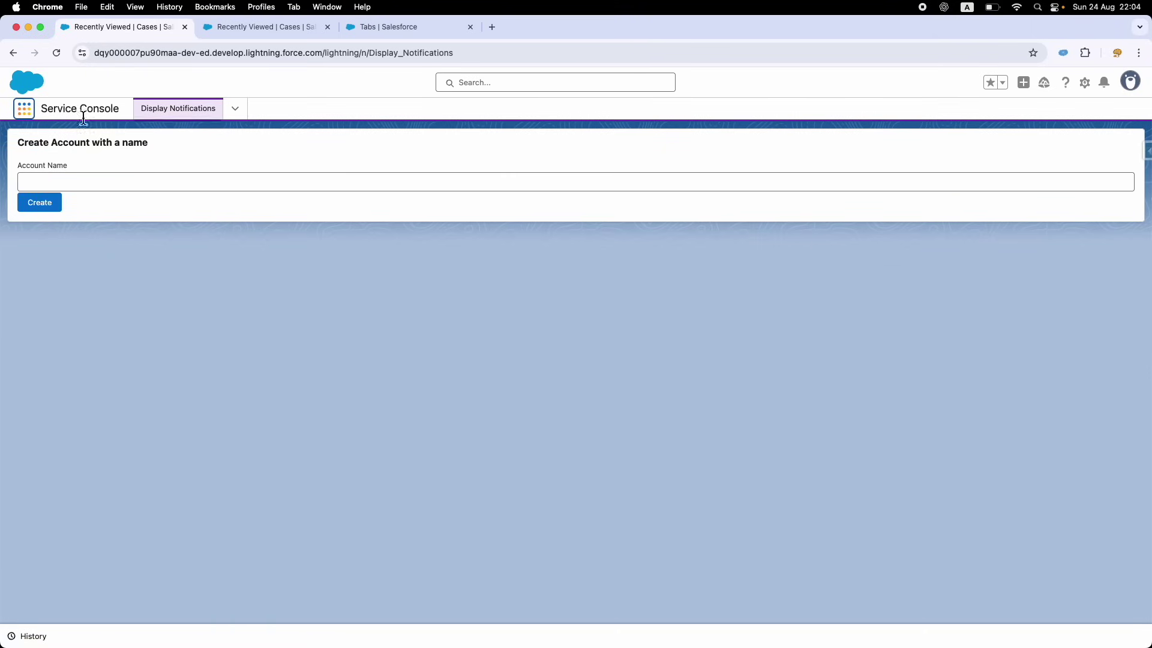
Search 'Sales' in App Launcher and switch to the Sales app.
left_click(24, 110)
type("Sales")
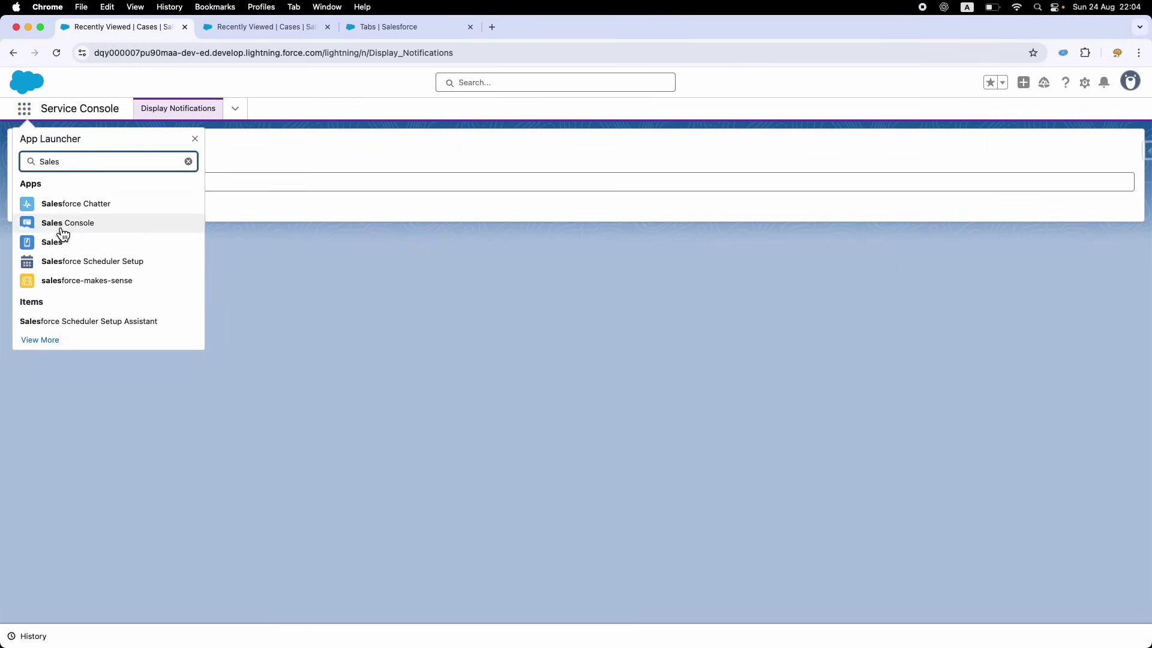
left_click(163, 247)
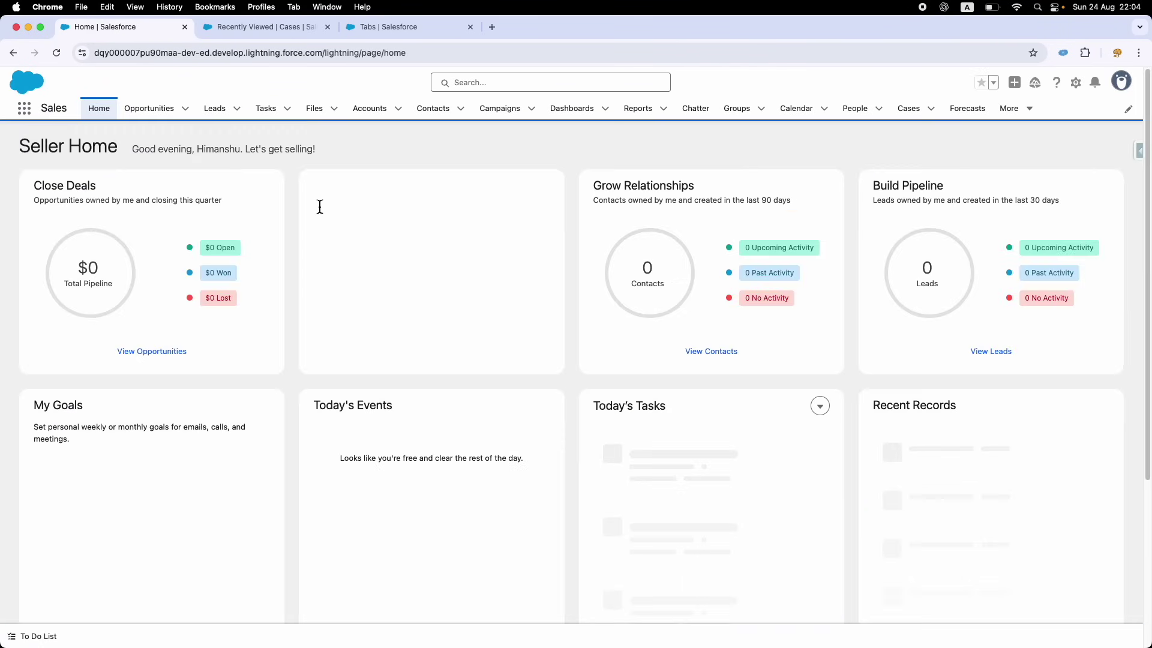
Dismiss the Setup announcement, open Display Notifications via App Launcher search, then return to Seller Home.
left_click(1011, 110)
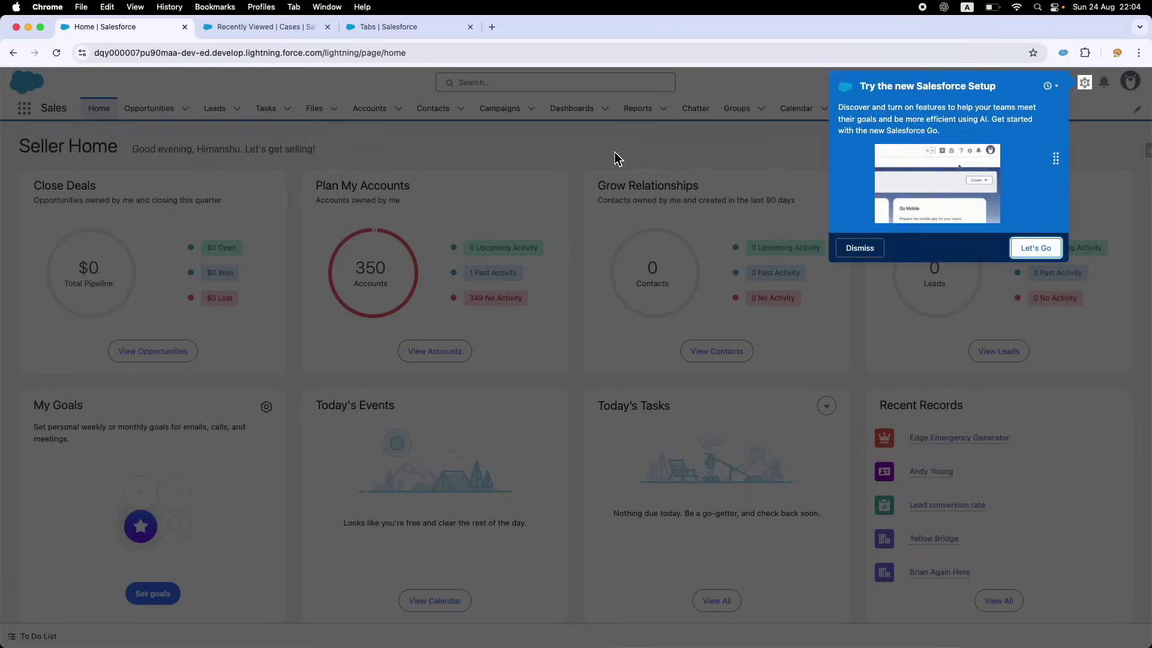
left_click(857, 248)
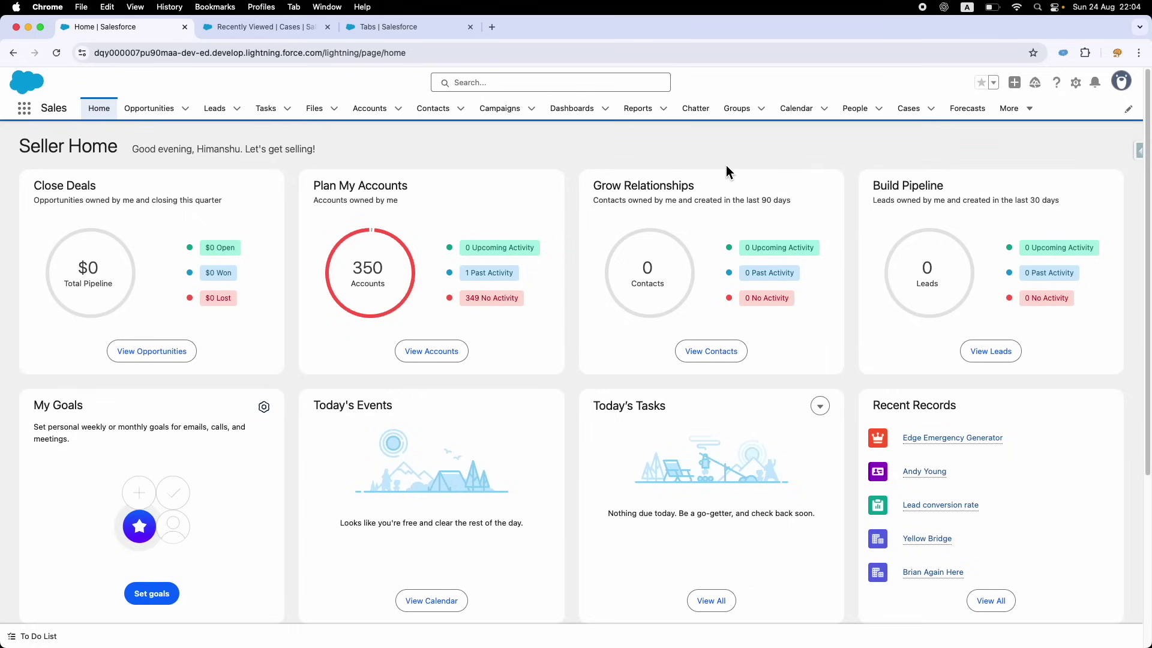
left_click(24, 108)
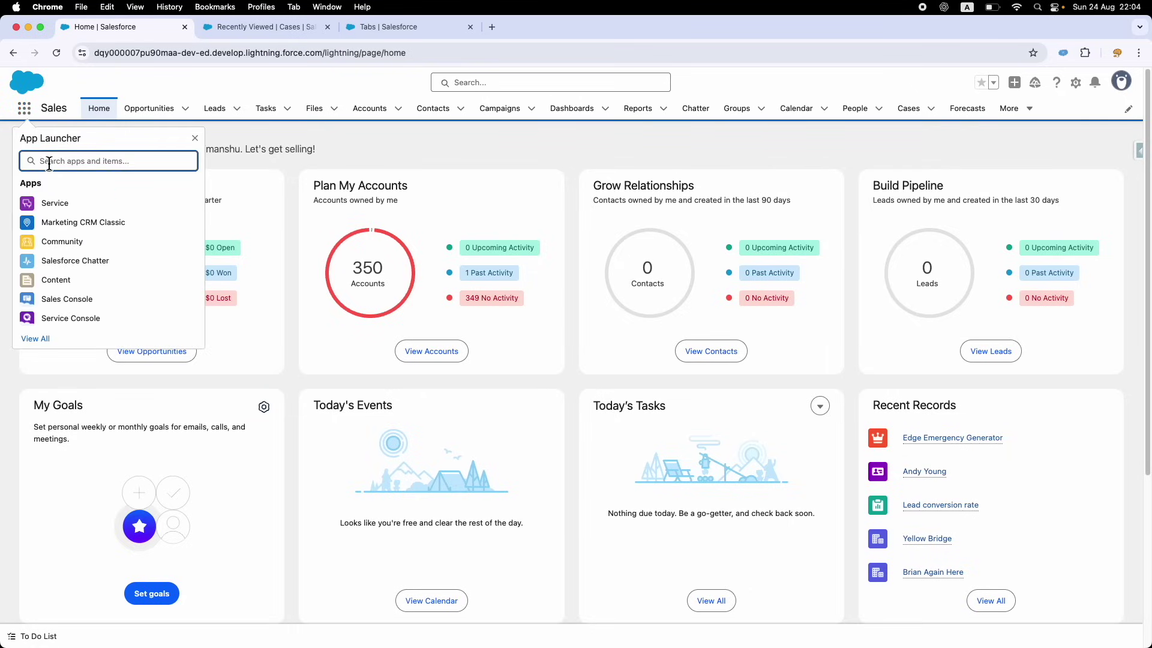
type("Display N")
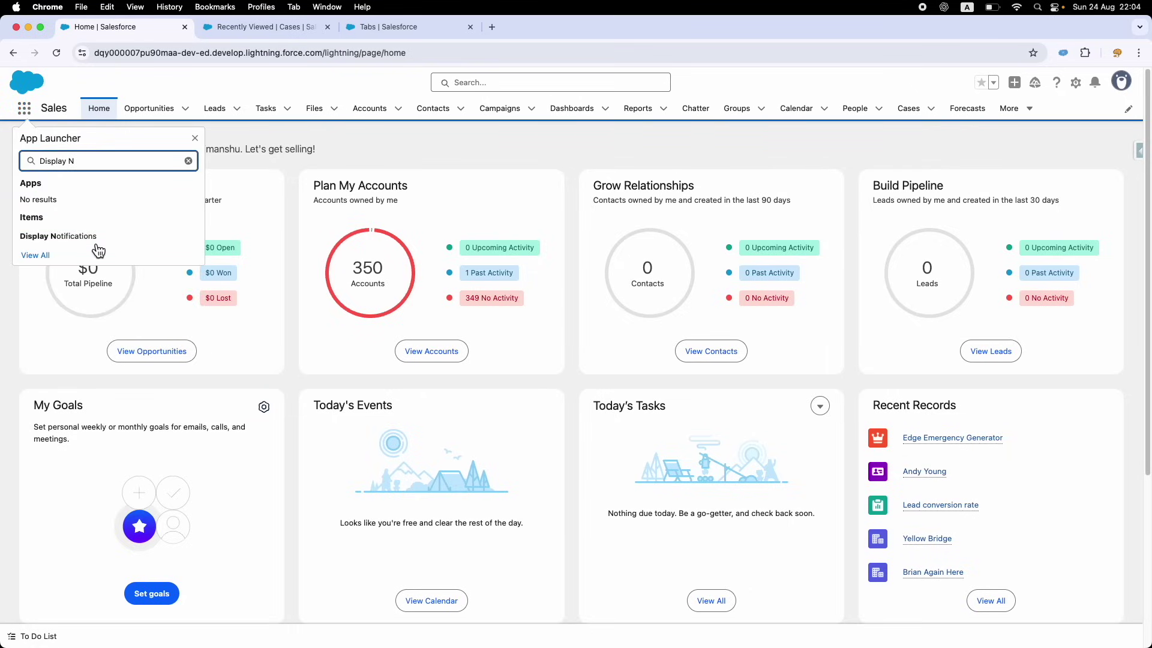
left_click(72, 237)
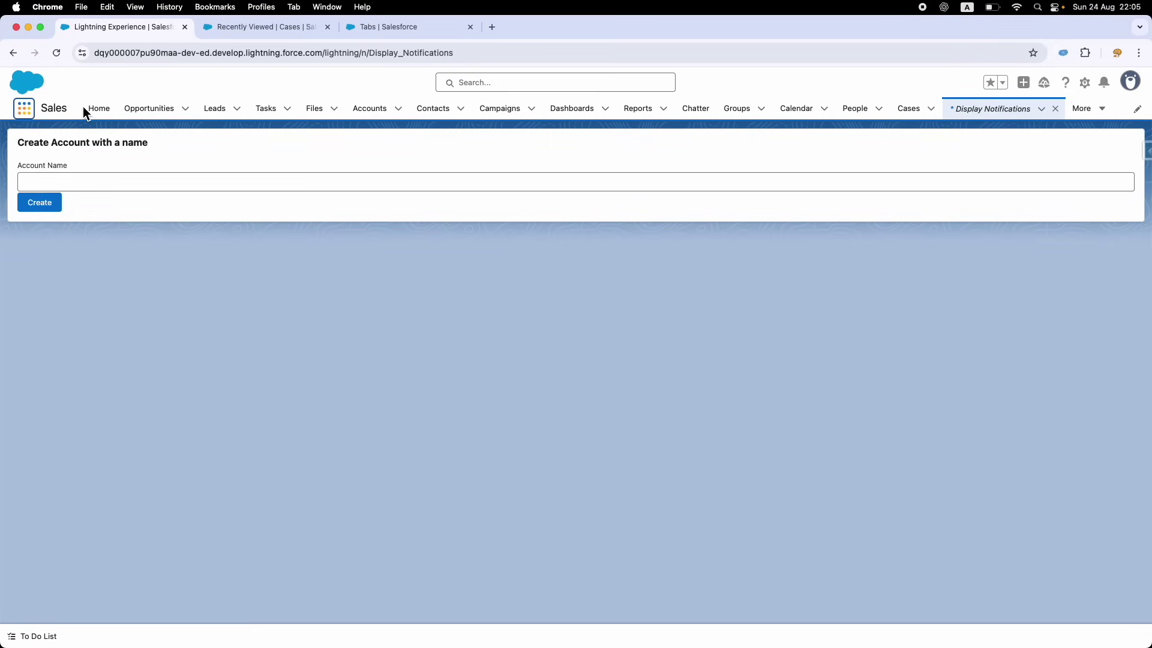
left_click(99, 109)
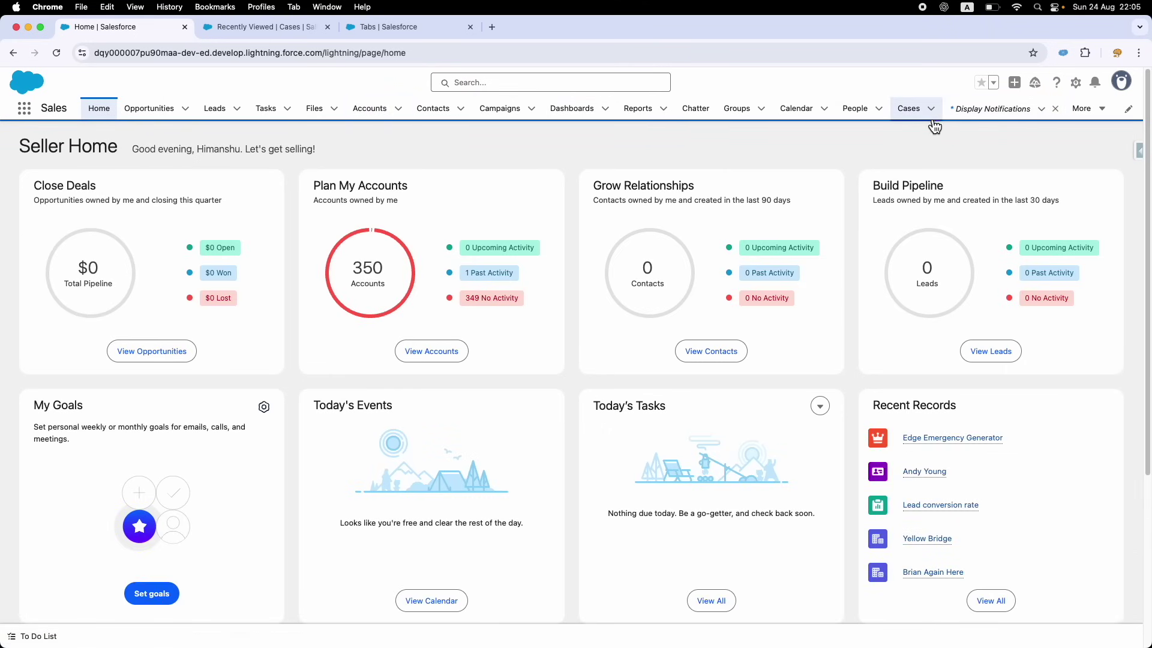
Open Display Notifications from the Sales navigation bar, then open and close App Launcher.
double_click(54, 109)
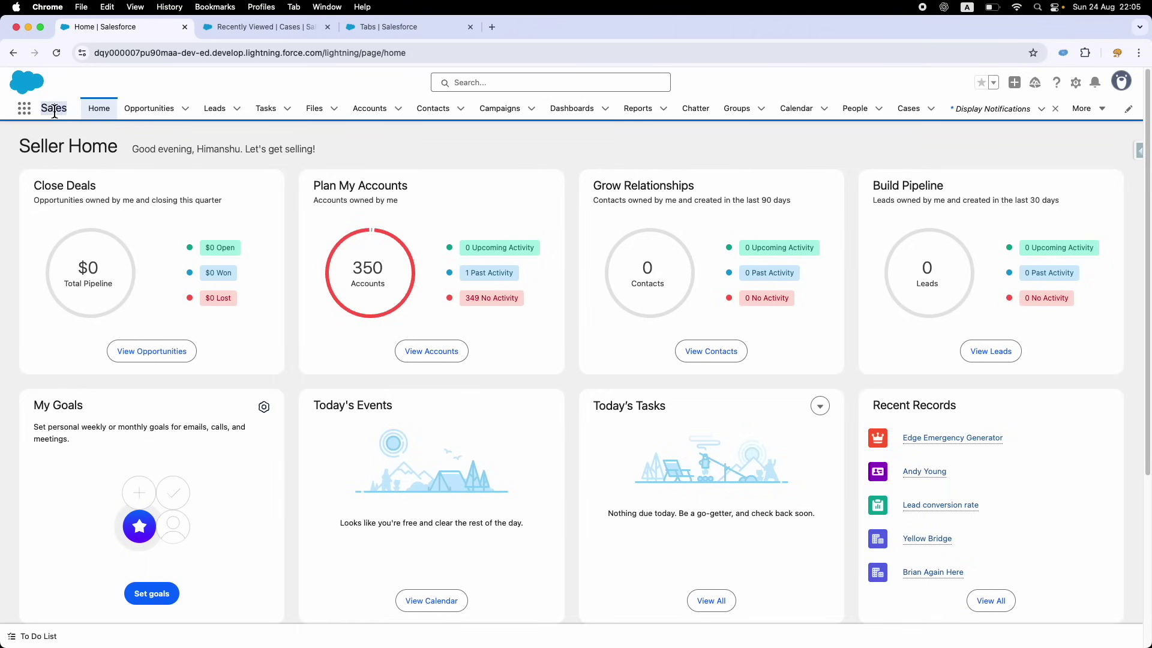
left_click(71, 92)
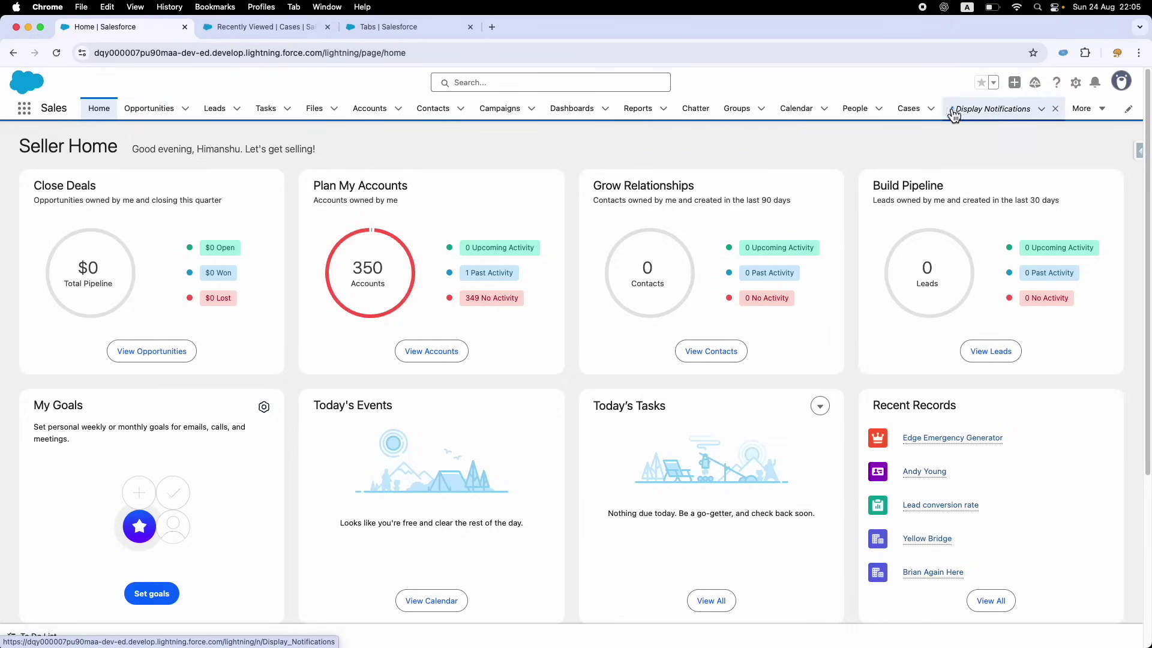
left_click(978, 116)
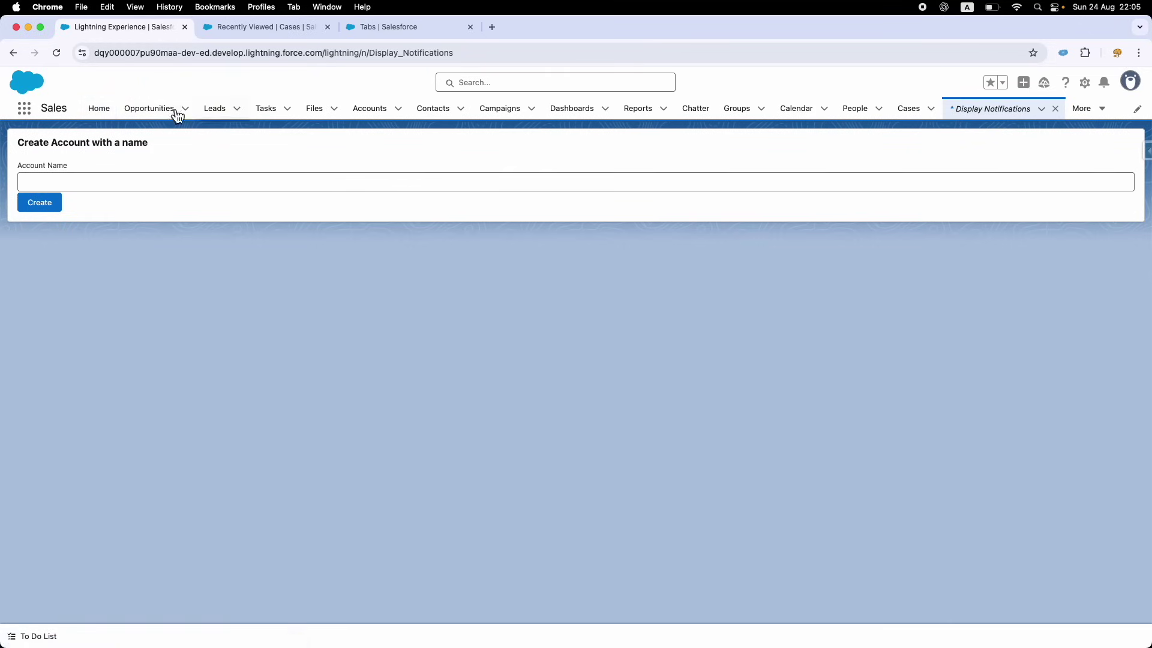
left_click(24, 108)
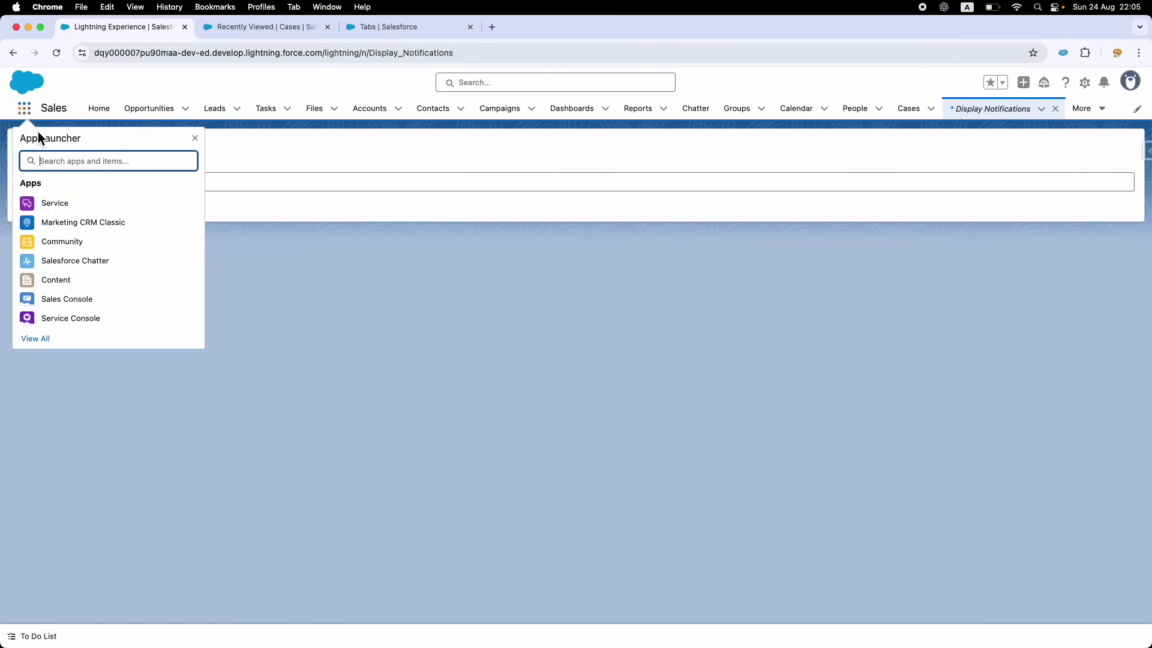
left_click(357, 146)
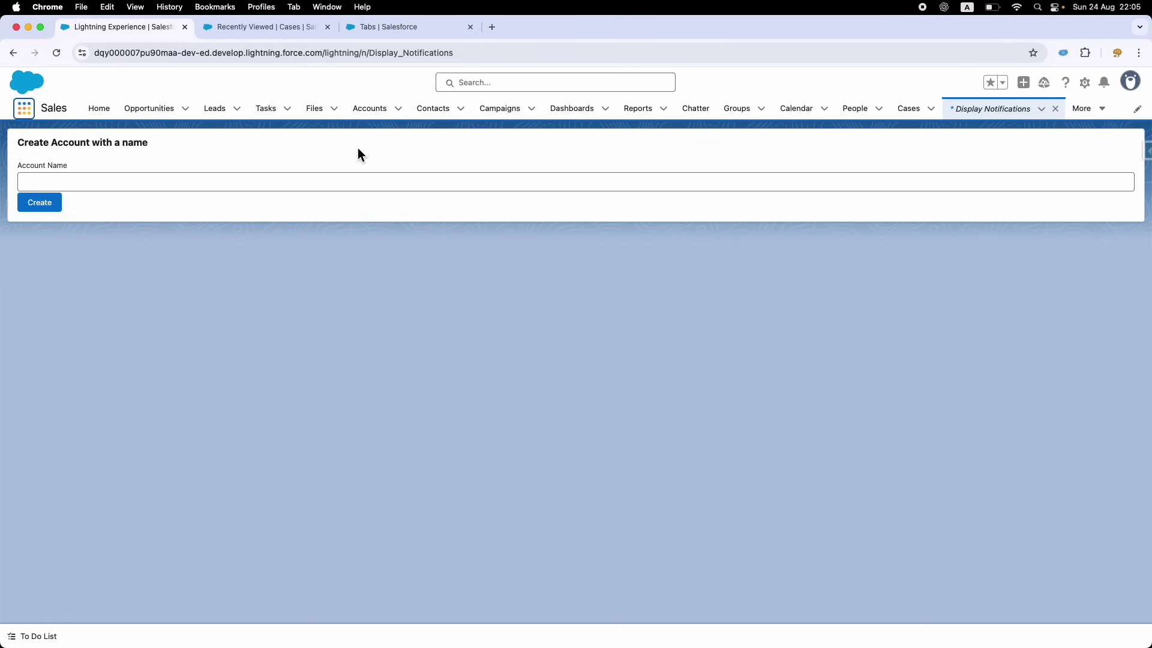
In VS Code, hide the Output panel and point out toastDisplay.js-meta.xml's lightning__Tab target.
key("super+Tab")
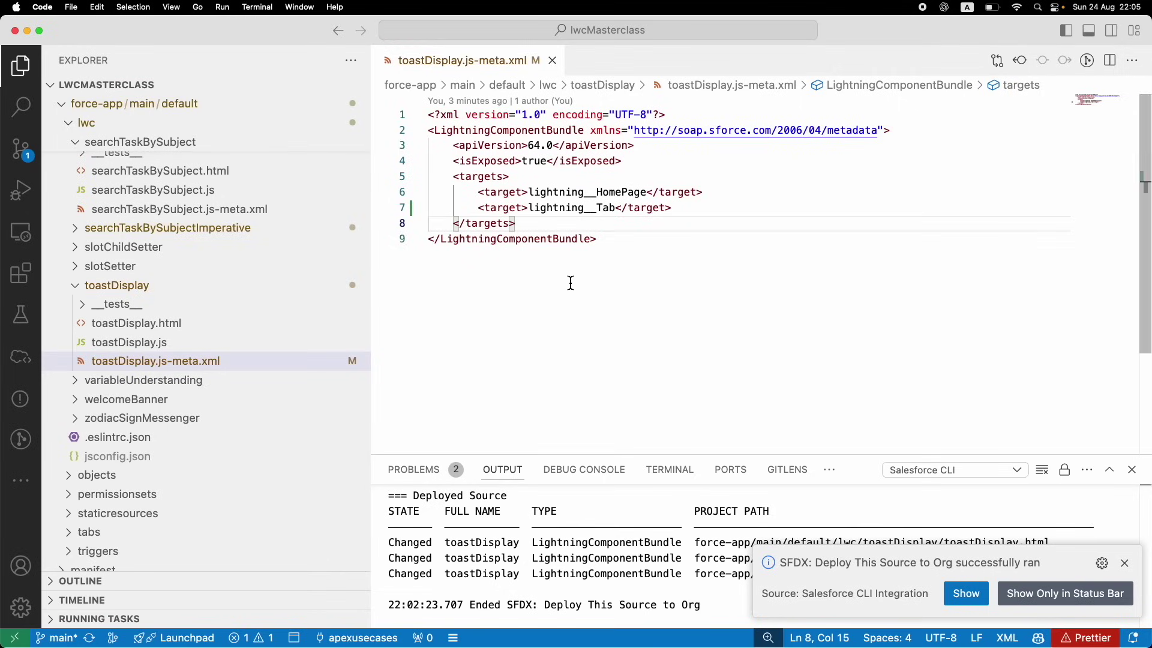
left_click(571, 283)
left_click(1132, 469)
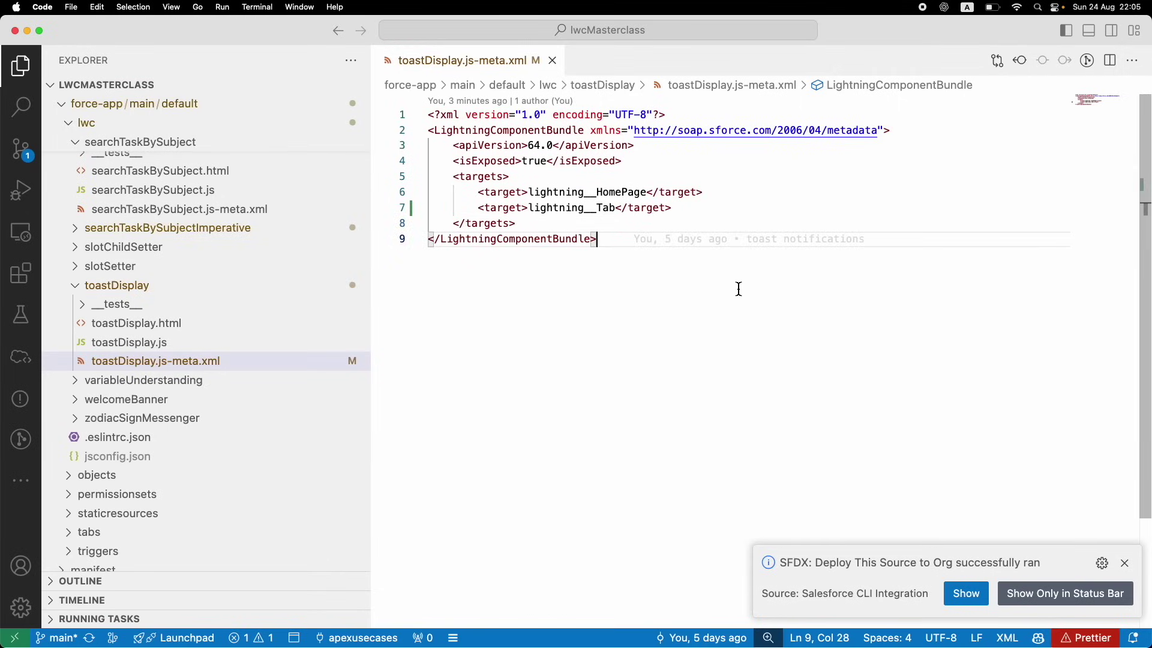
left_click(668, 210)
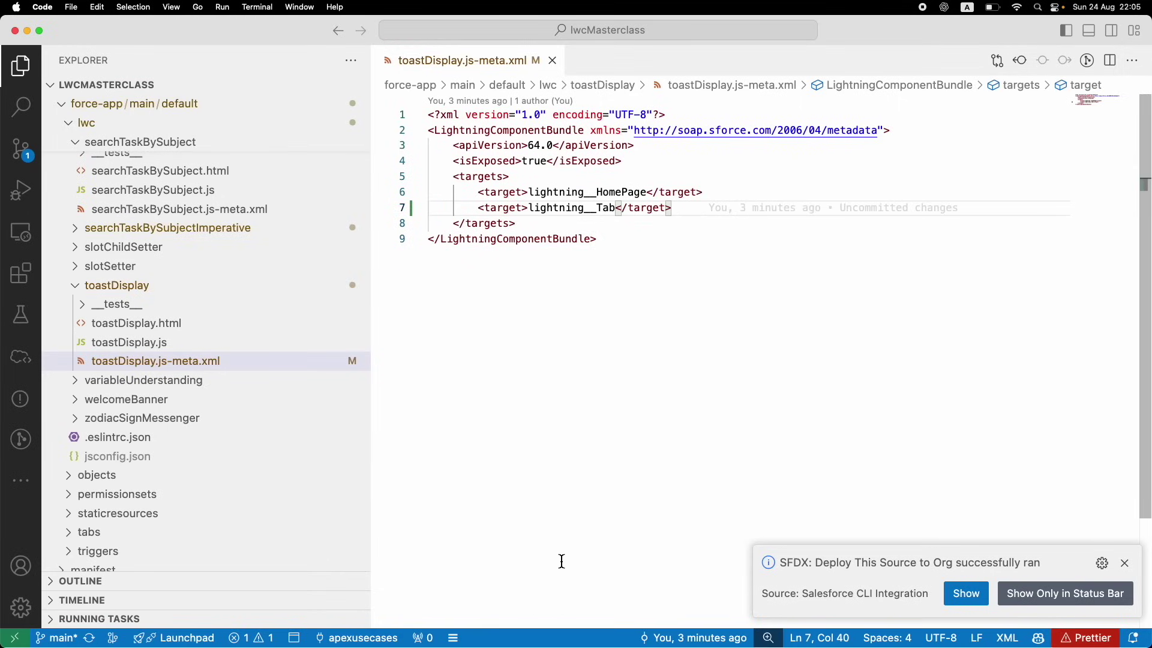